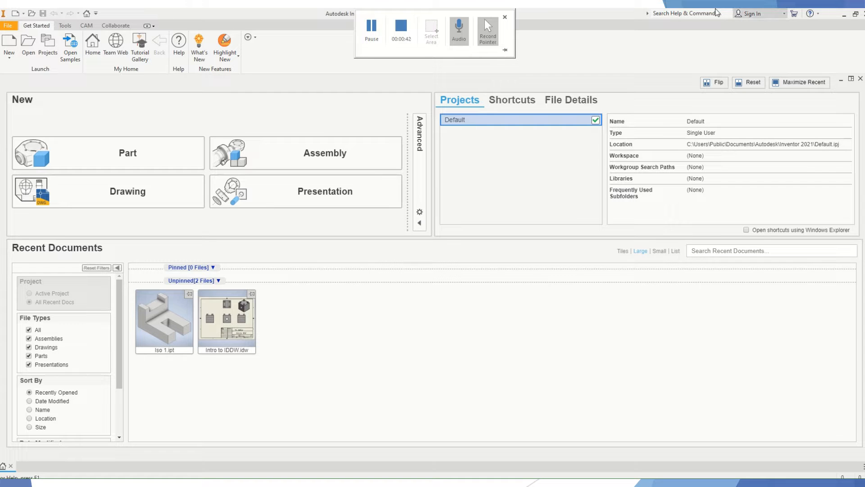
# Create a new drawing file from the standard drawing template.
pyautogui.click(8, 25)
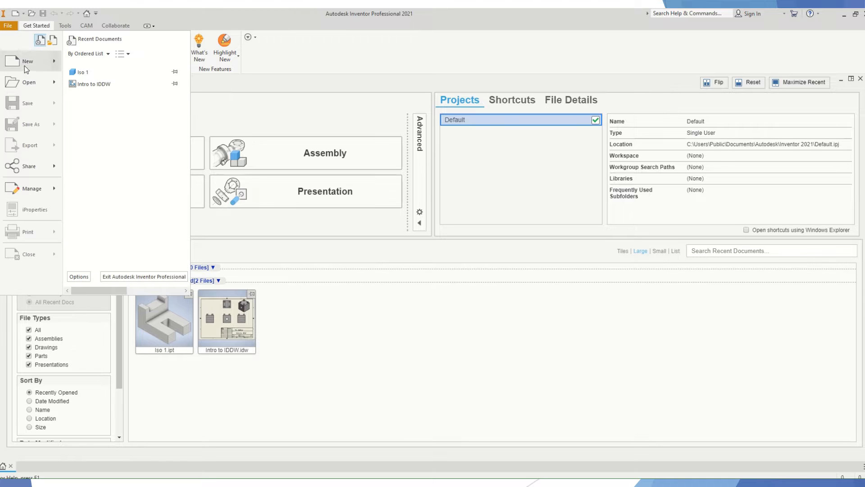
pyautogui.moveTo(25, 66)
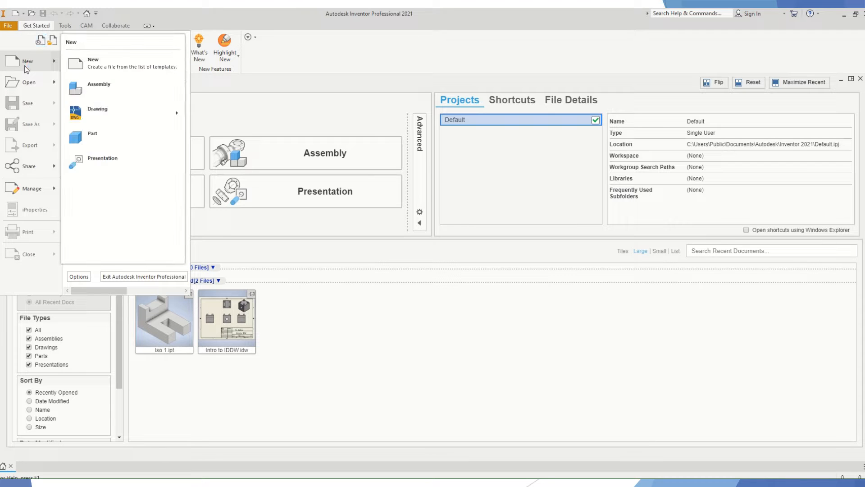
pyautogui.click(103, 113)
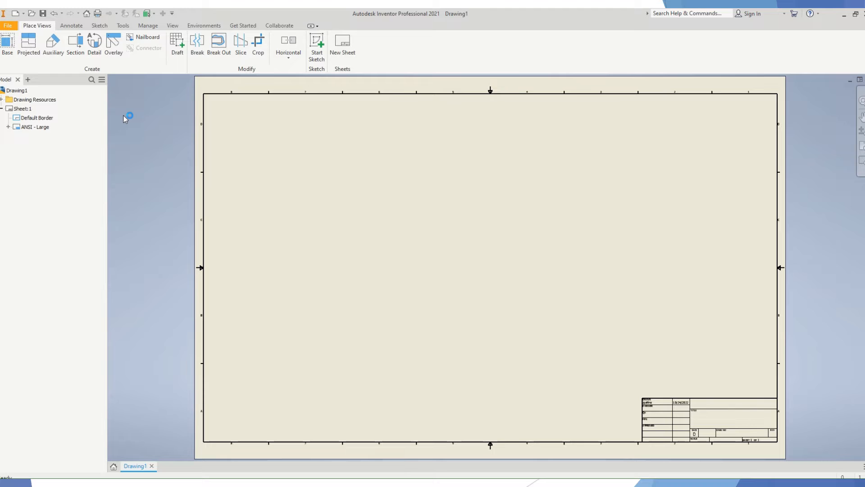
# Edit the drawing sheet to size A and name it ISO 1.
pyautogui.click(21, 109)
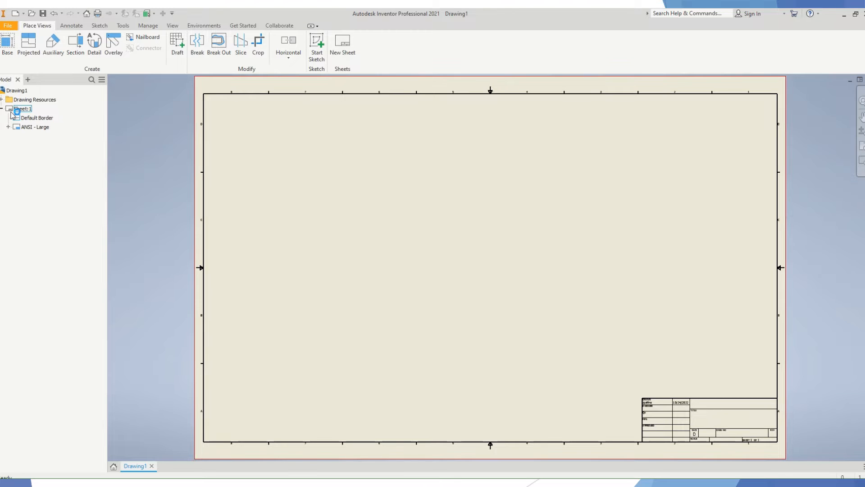
pyautogui.rightClick(21, 111)
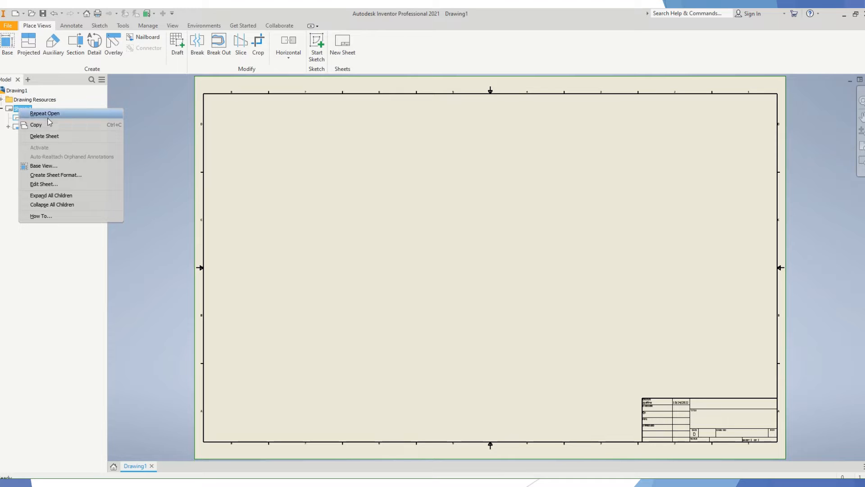
pyautogui.click(79, 184)
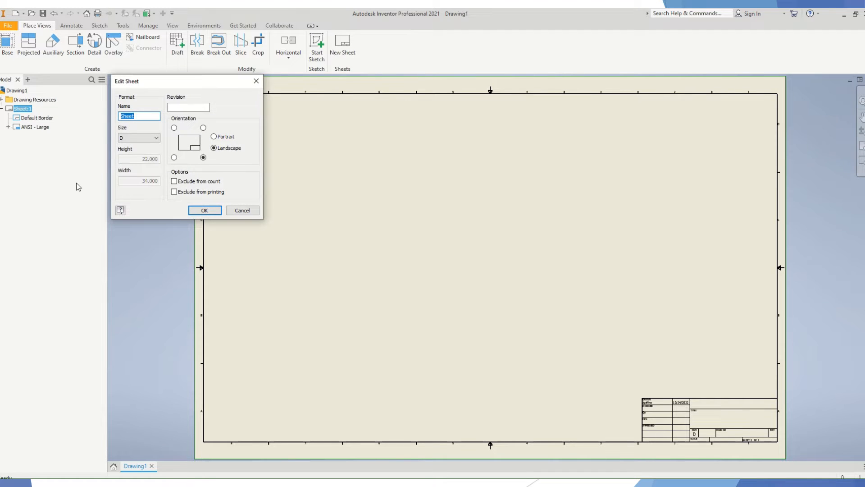
pyautogui.click(156, 138)
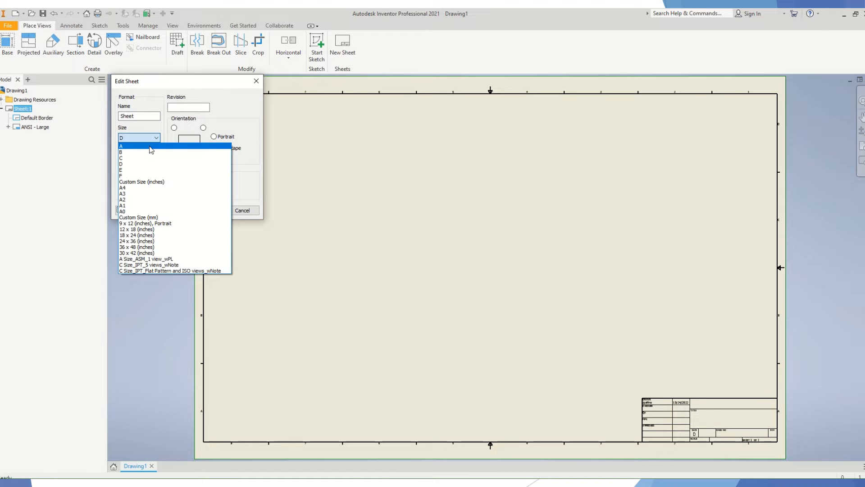
pyautogui.click(151, 147)
pyautogui.doubleClick(126, 116)
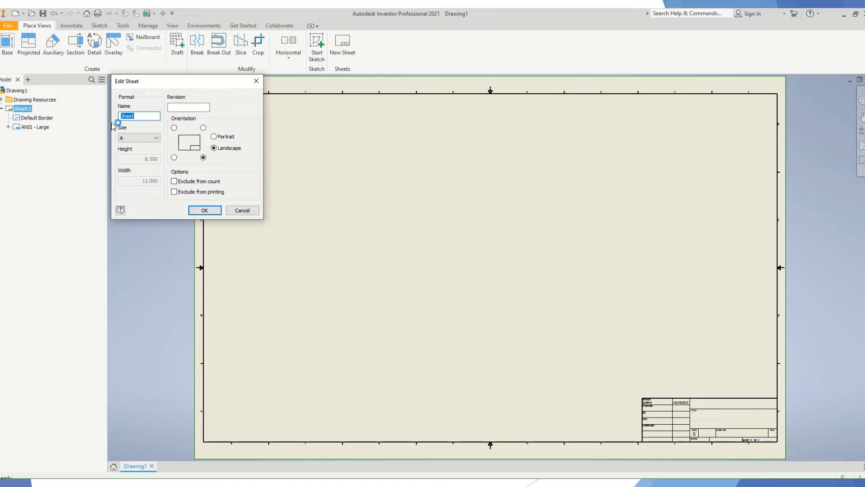
pyautogui.write('ISO 1:1')
pyautogui.click(212, 211)
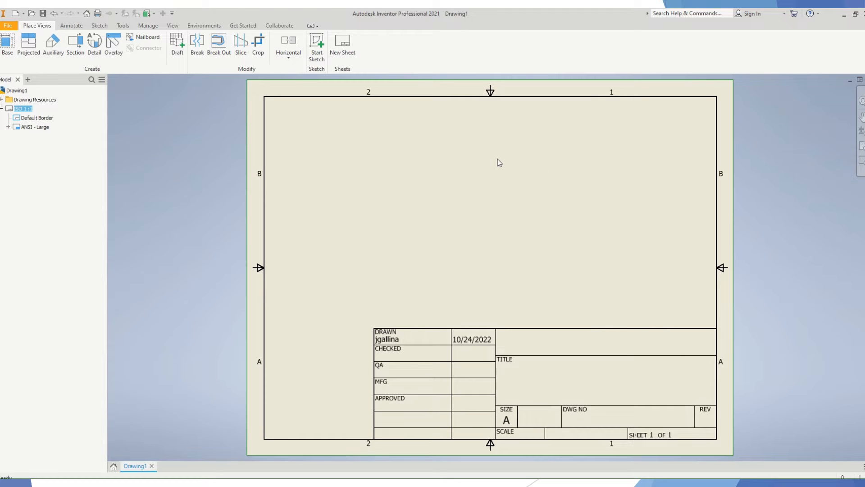
# Replace the sheet's ANSI - Large title block with the ANSI A title block.
pyautogui.rightClick(28, 126)
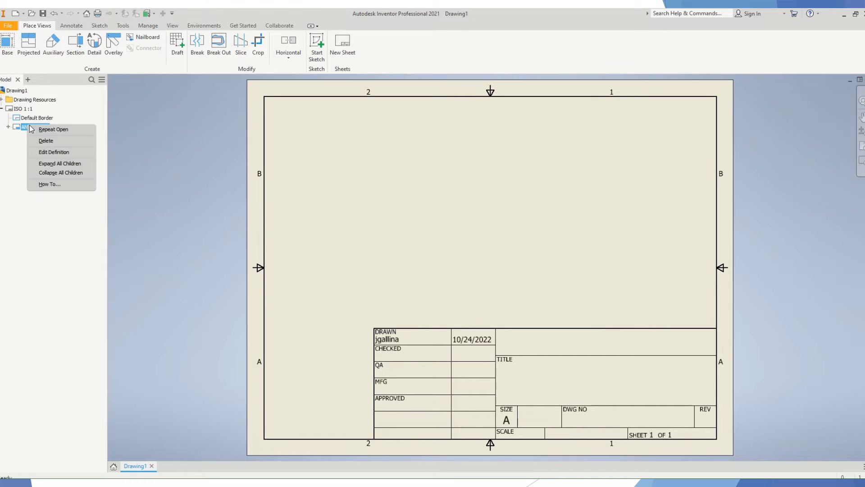
pyautogui.click(46, 141)
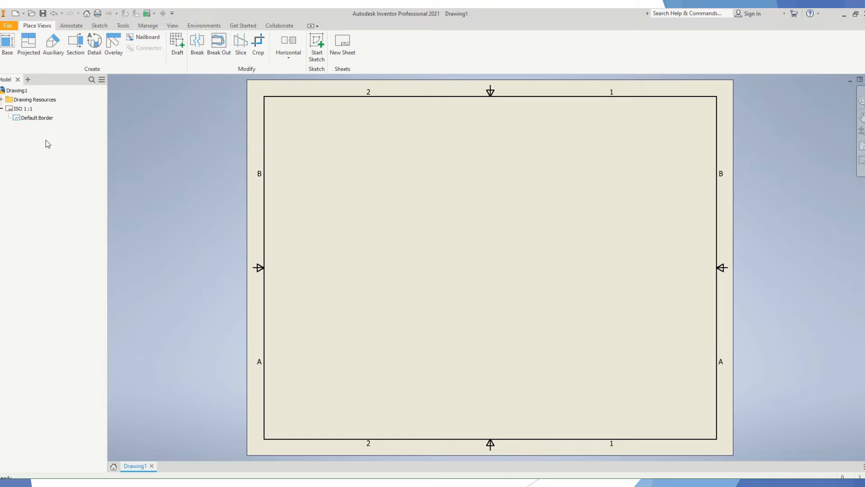
pyautogui.click(1, 100)
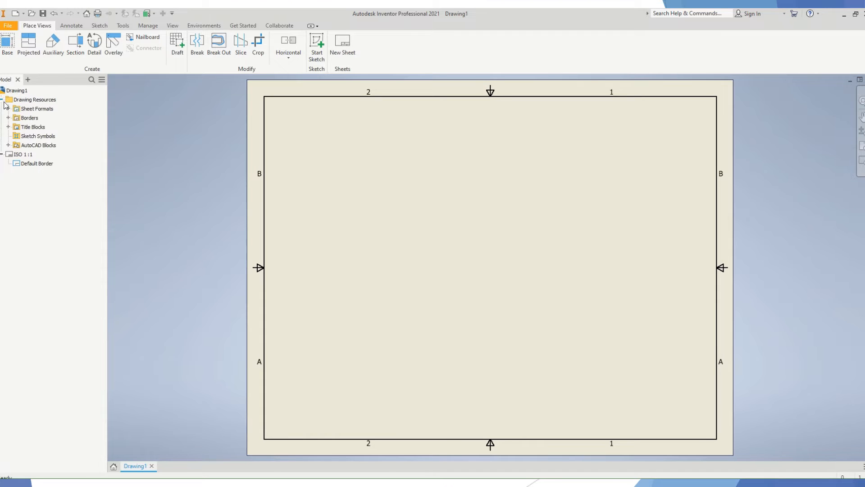
pyautogui.click(8, 126)
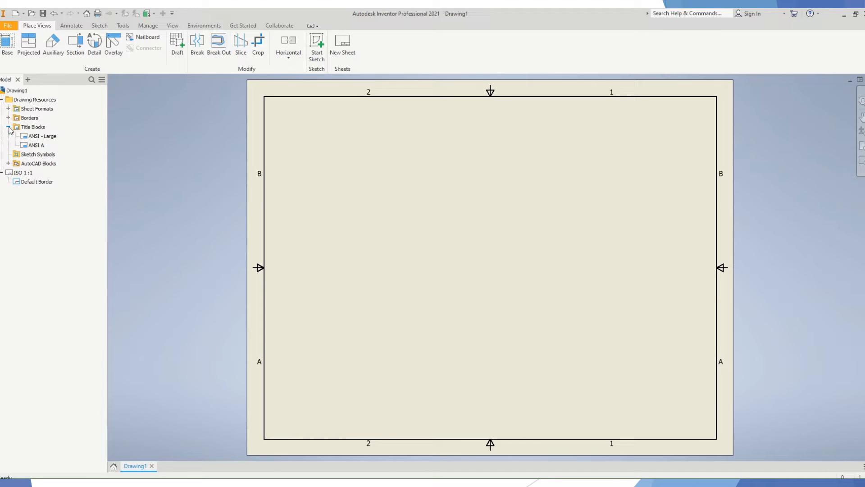
pyautogui.doubleClick(38, 145)
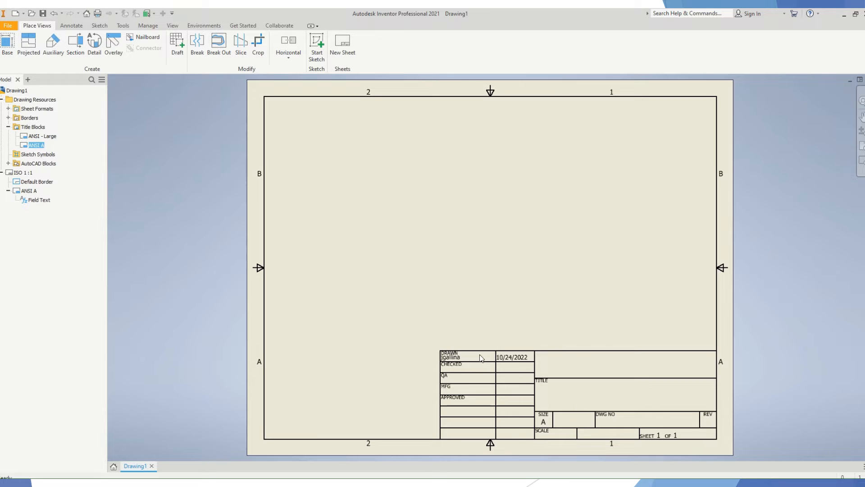
# Start a base view on the sheet using the Iso 1 part file.
pyautogui.click(14, 44)
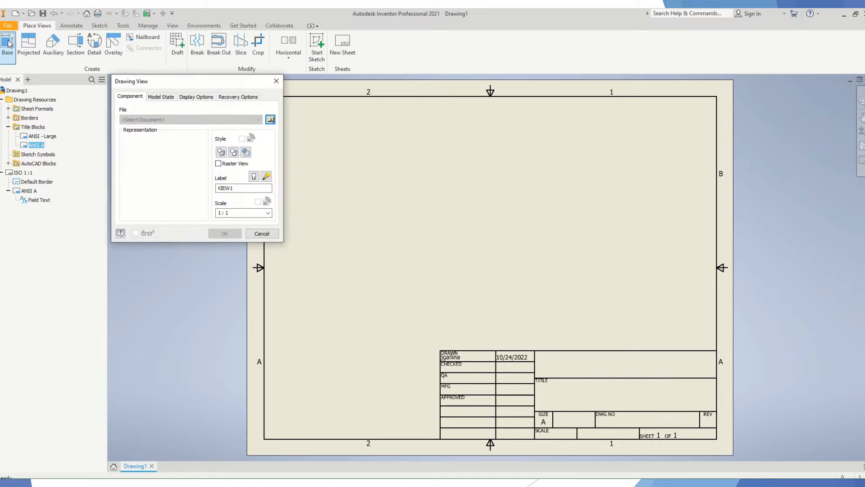
pyautogui.click(271, 120)
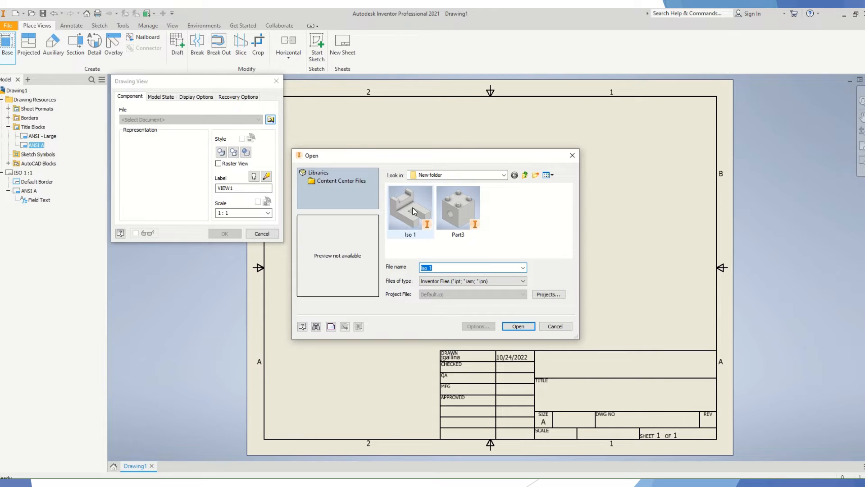
pyautogui.click(414, 211)
pyautogui.doubleClick(414, 211)
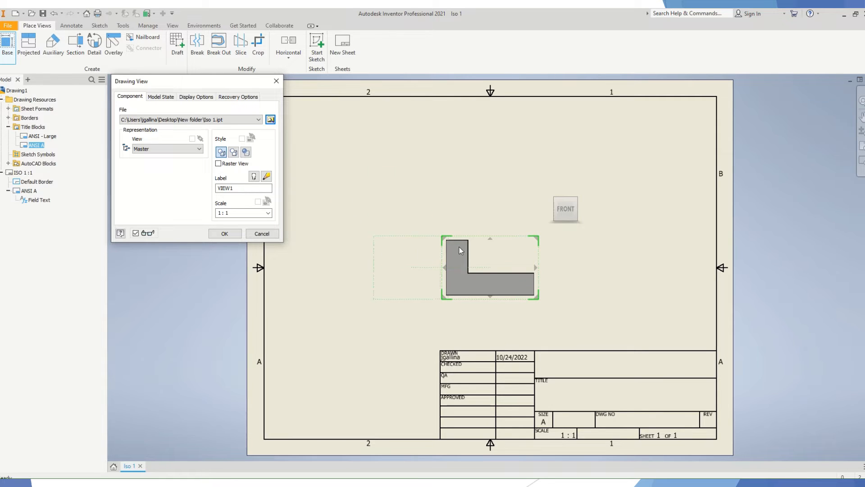
# Place projected views from the front base view: one above, one to its right and an isometric on the upper-right diagonal.
pyautogui.click(483, 145)
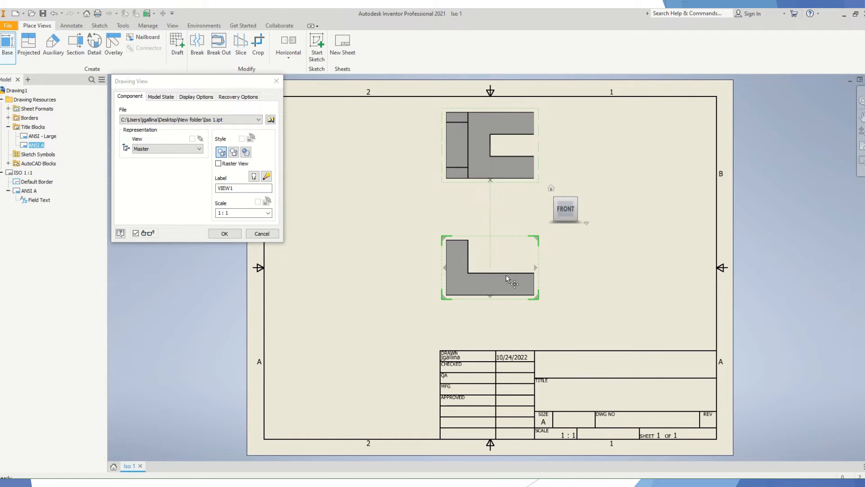
pyautogui.click(651, 272)
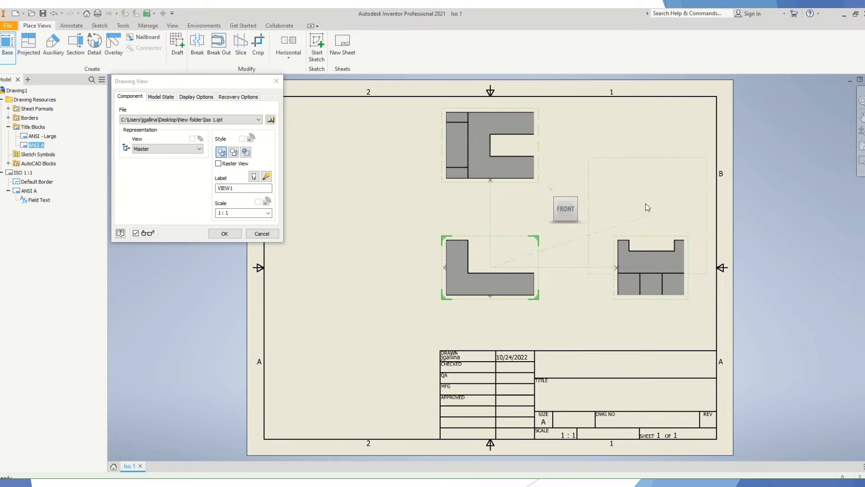
pyautogui.click(649, 165)
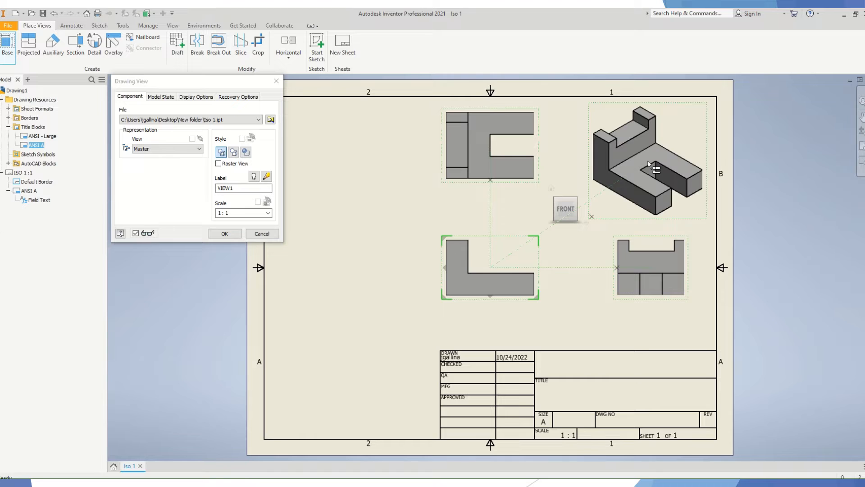
pyautogui.rightClick(649, 165)
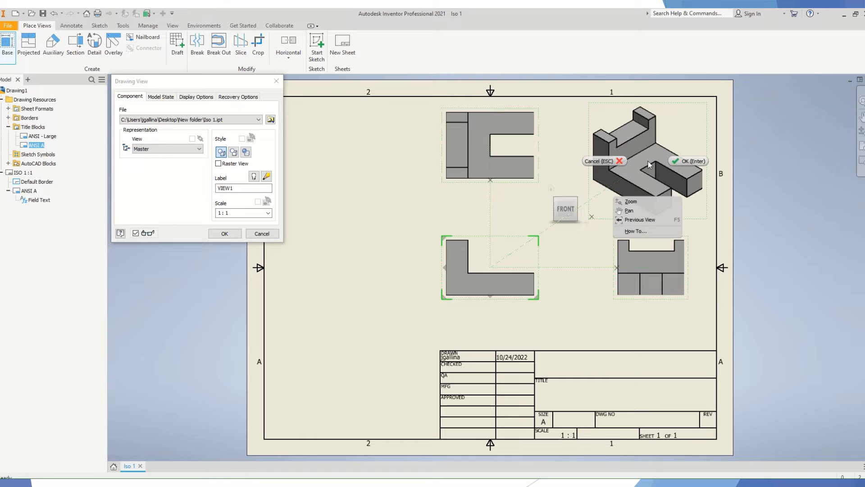
pyautogui.click(683, 163)
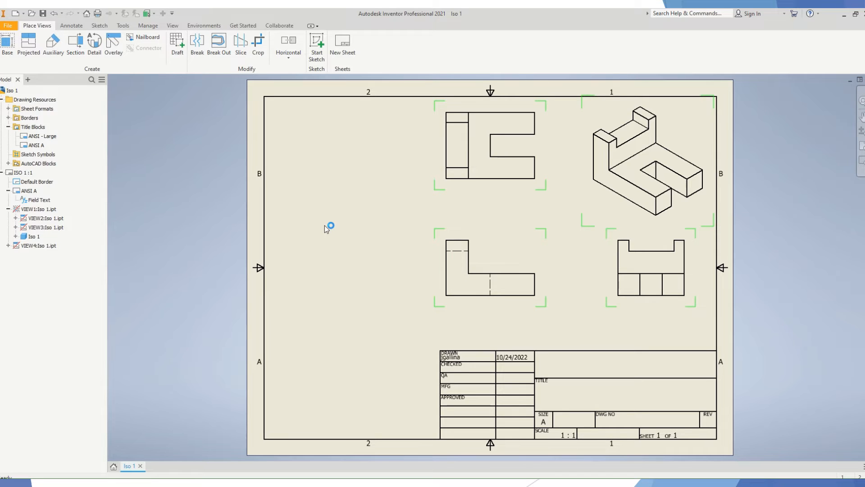
# Set the front base view's scale to 1.5.
pyautogui.rightClick(439, 305)
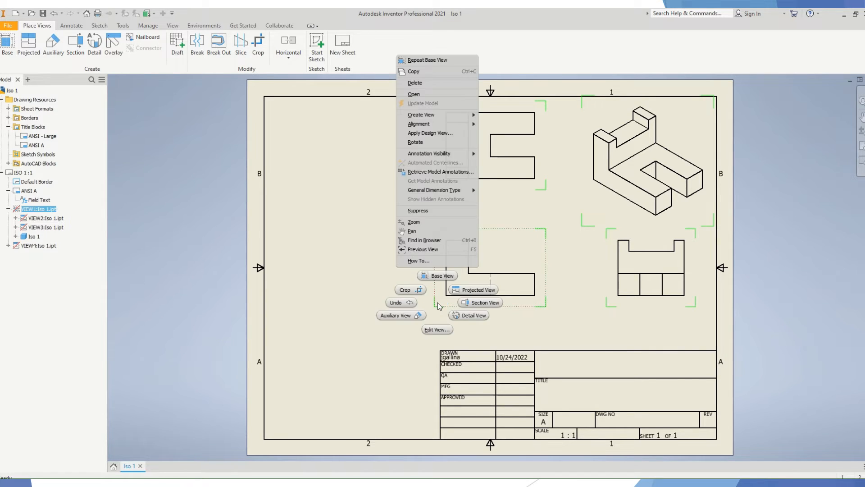
pyautogui.click(437, 329)
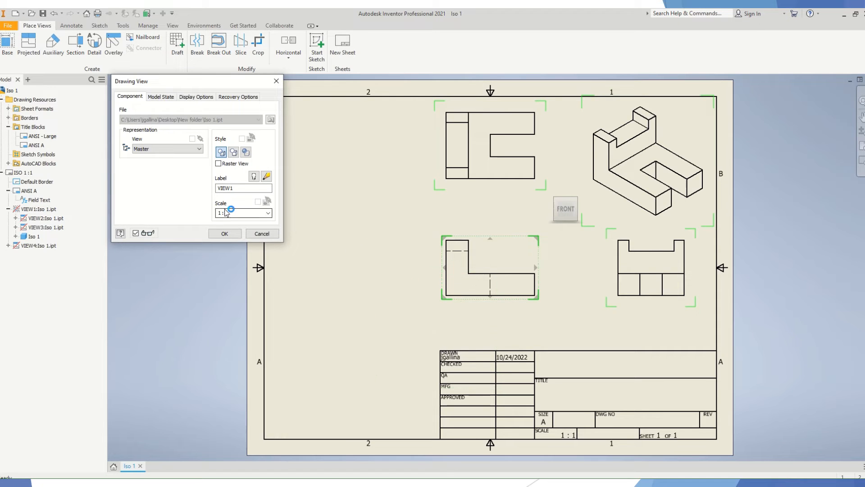
pyautogui.click(249, 213)
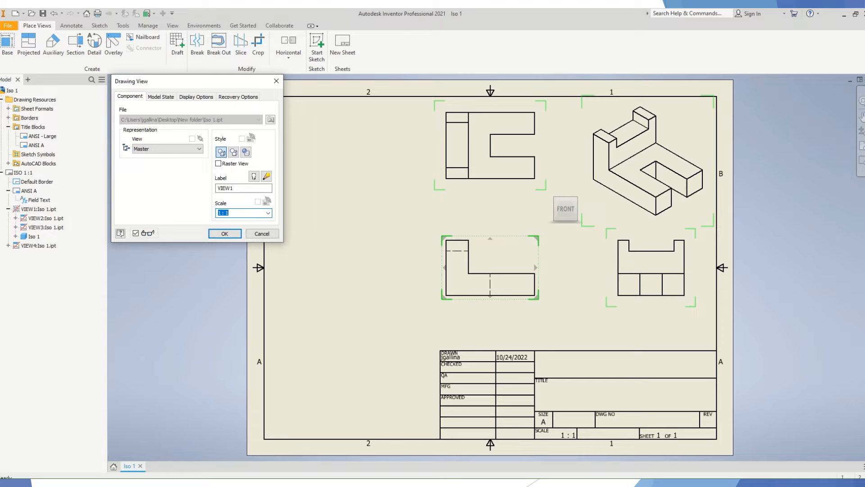
pyautogui.write('1.5')
pyautogui.press('Return')
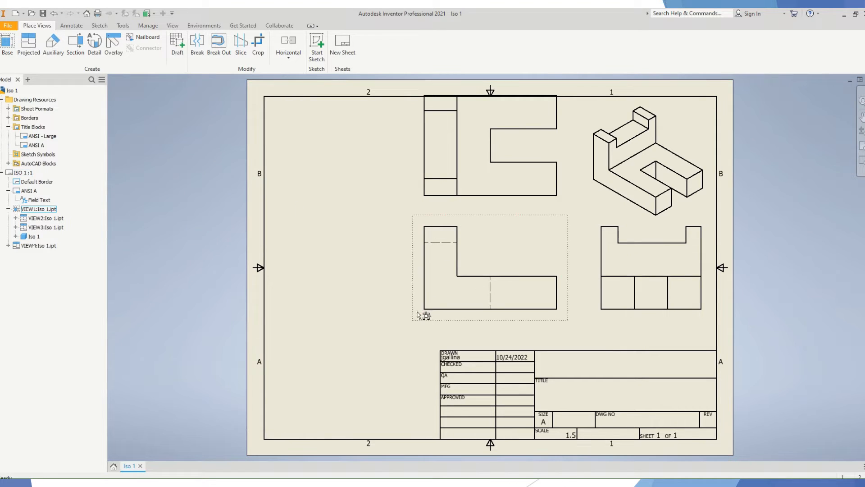
# Spread the views inside the border: front view lower left, upper view lowered, side and isometric views shifted left.
pyautogui.moveTo(413, 317); pyautogui.dragTo(277, 335)
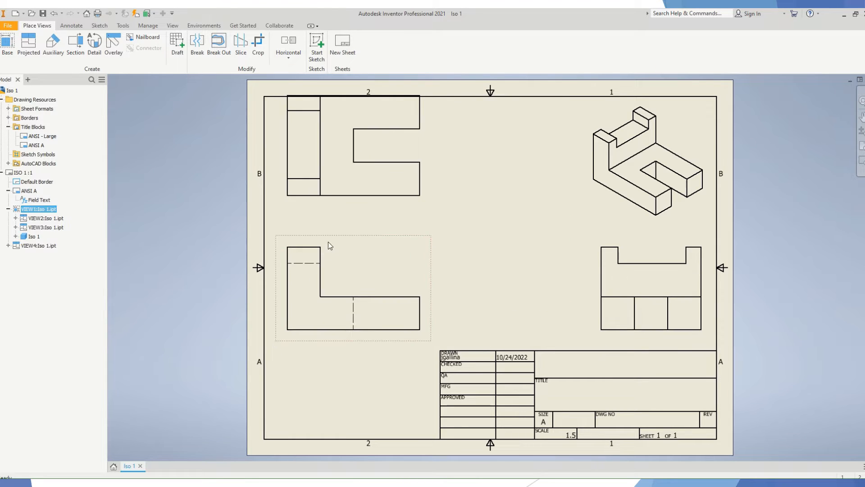
pyautogui.moveTo(330, 206); pyautogui.dragTo(329, 233)
pyautogui.moveTo(631, 285); pyautogui.dragTo(541, 286)
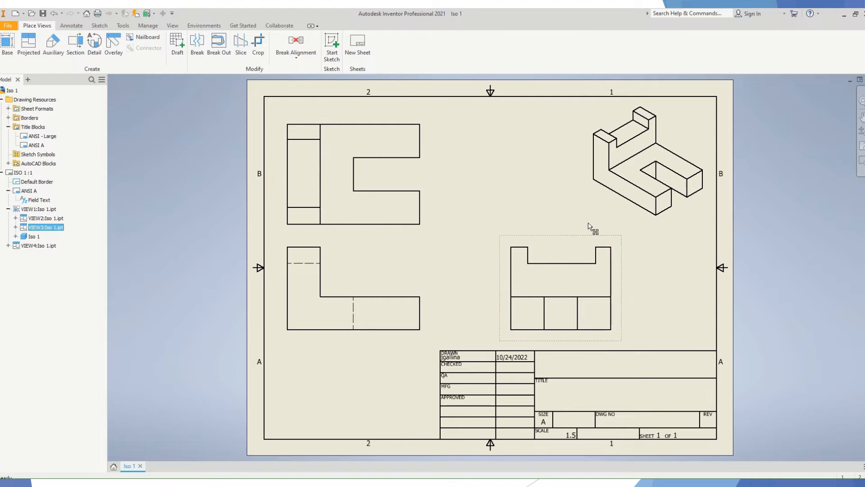
pyautogui.moveTo(594, 218); pyautogui.dragTo(560, 220)
# Set the isometric view's scale to 1.5.
pyautogui.rightClick(573, 212)
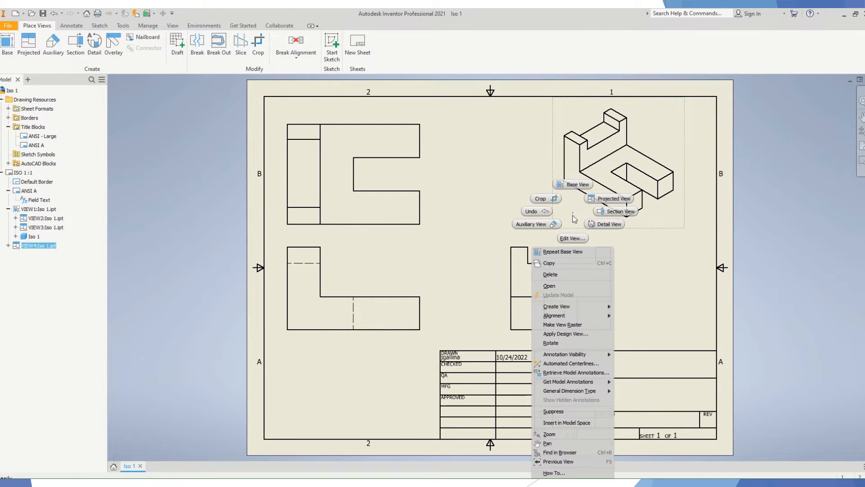
pyautogui.click(577, 239)
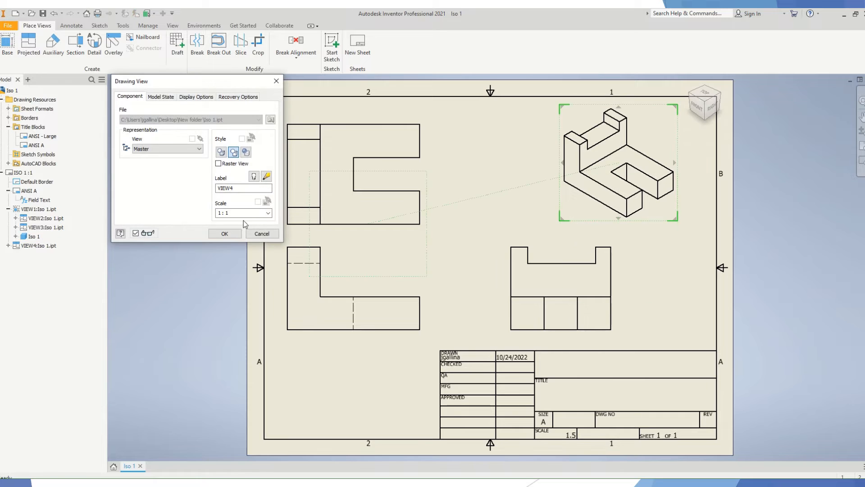
pyautogui.doubleClick(242, 214)
pyautogui.write('1.5')
pyautogui.press('Return')
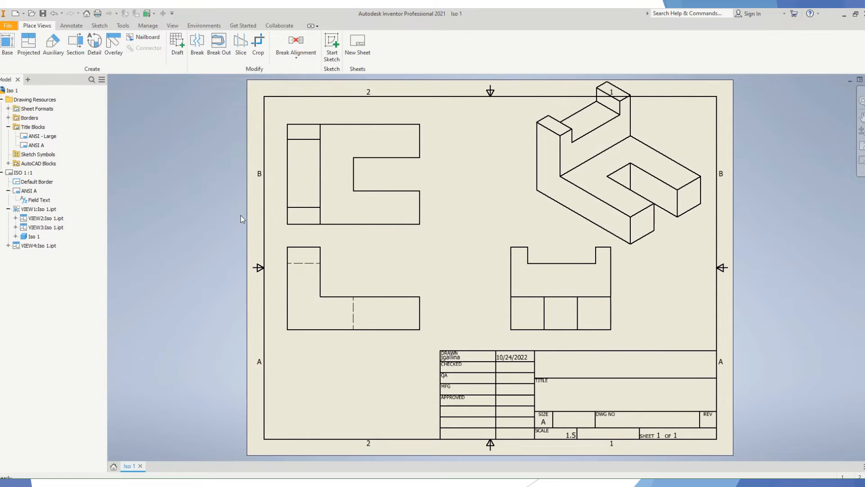
# Set the isometric view's scale to 1.25 and its display style to shaded.
pyautogui.moveTo(536, 213); pyautogui.dragTo(518, 230)
pyautogui.rightClick(519, 231)
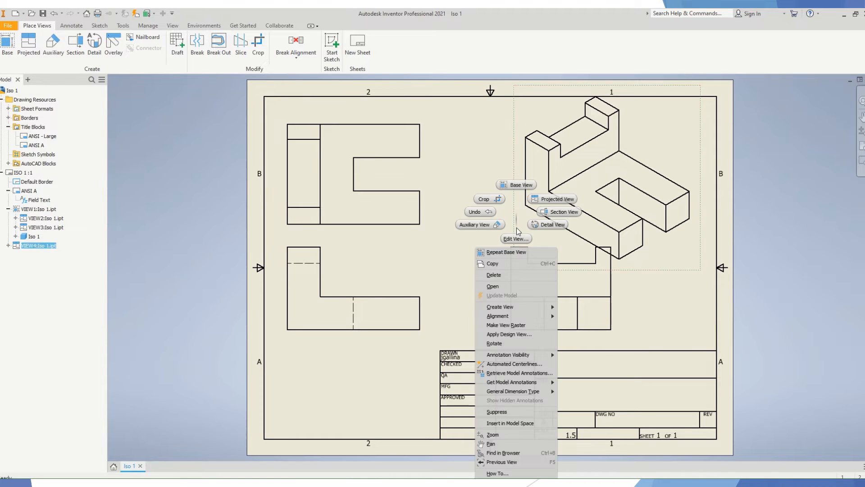
pyautogui.click(517, 238)
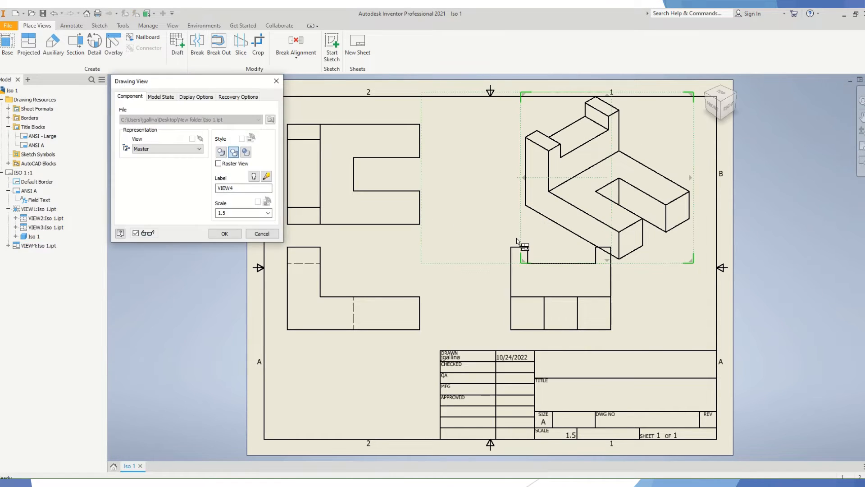
pyautogui.doubleClick(236, 214)
pyautogui.write('1.25')
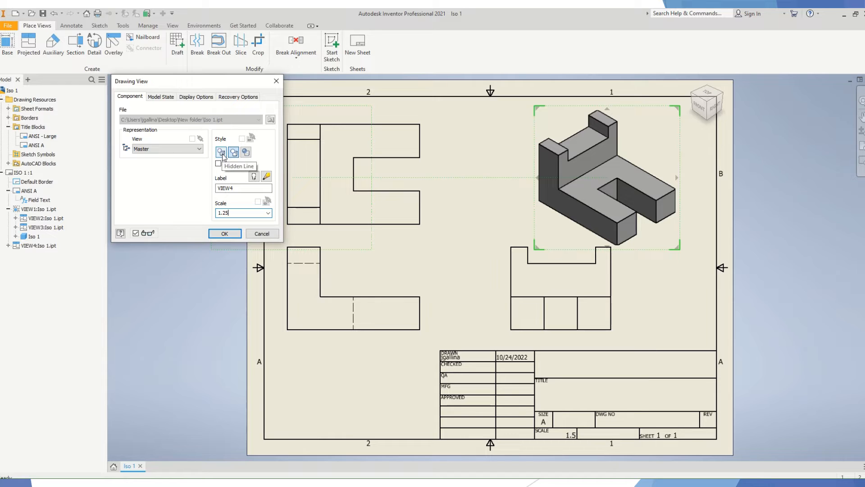
pyautogui.click(246, 152)
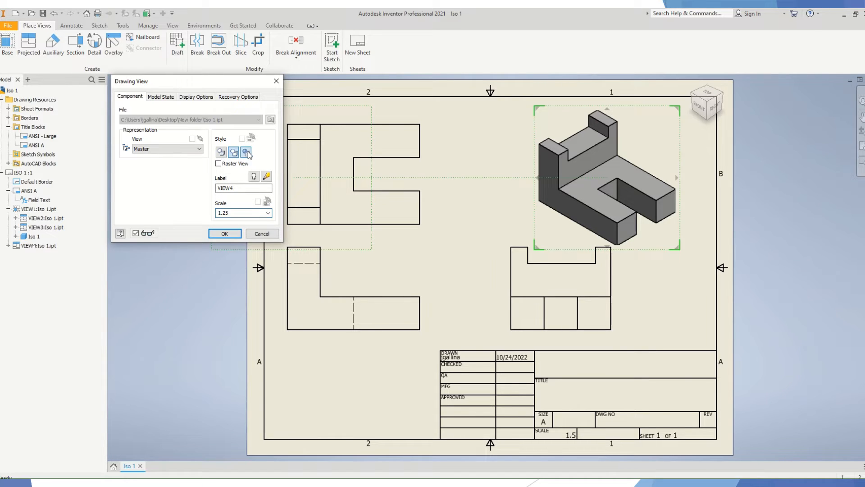
pyautogui.click(218, 231)
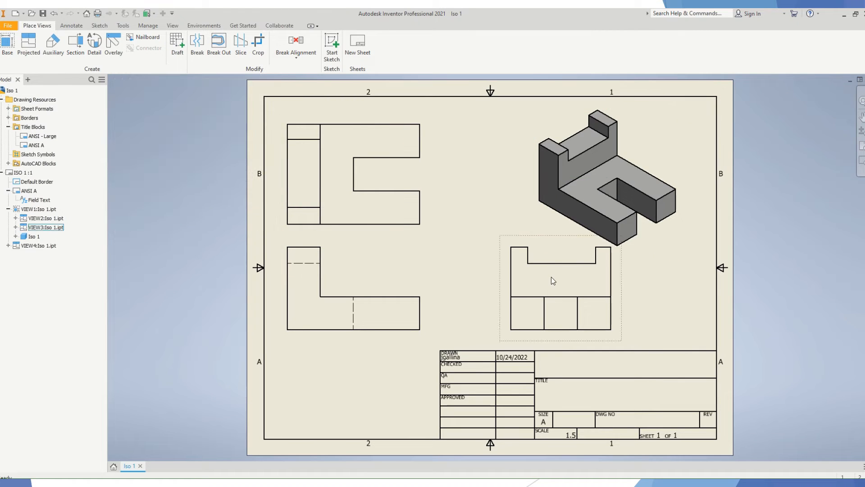
# Rearrange the views for more spacing: isometric slightly right and up, side view slightly left, front view lower, upper view higher inside the border.
pyautogui.moveTo(529, 211); pyautogui.dragTo(566, 206)
pyautogui.moveTo(612, 291); pyautogui.dragTo(628, 296)
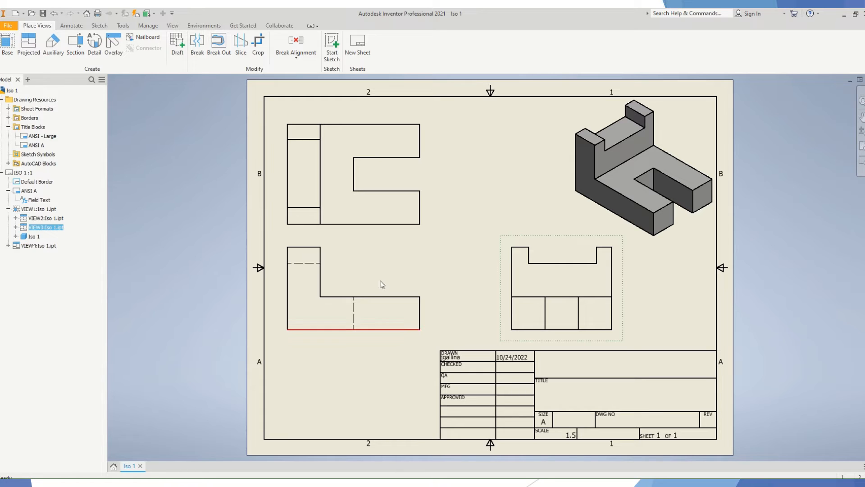
pyautogui.moveTo(359, 115); pyautogui.dragTo(364, 79)
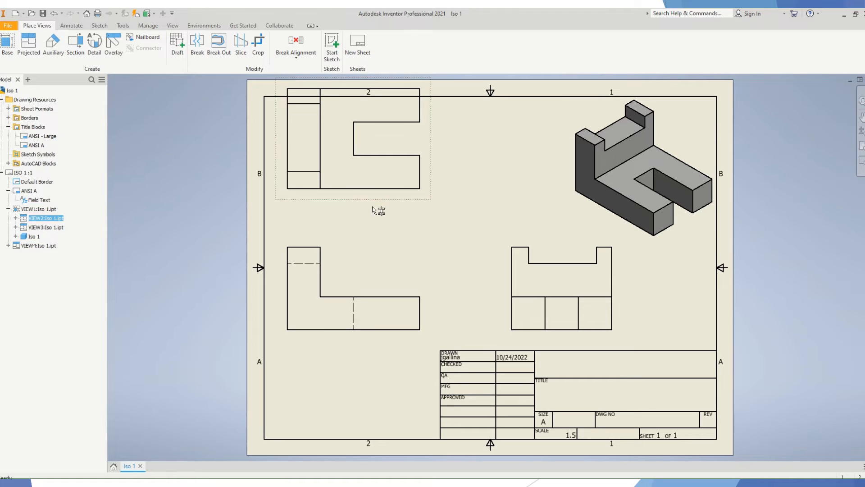
pyautogui.moveTo(371, 202); pyautogui.dragTo(369, 239)
pyautogui.moveTo(628, 327); pyautogui.dragTo(617, 326)
pyautogui.moveTo(404, 342)
pyautogui.mouseDown()
pyautogui.moveTo(402, 380)
pyautogui.moveTo(402, 336)
pyautogui.moveTo(402, 348)
pyautogui.mouseUp()
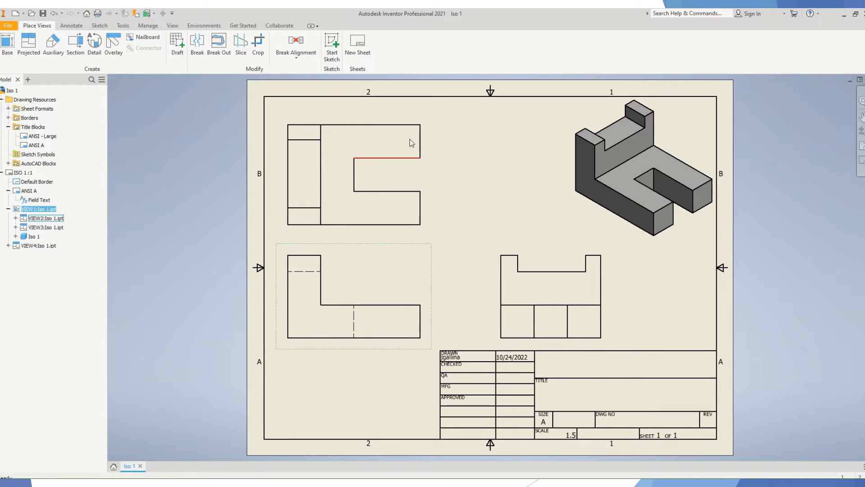
pyautogui.moveTo(387, 118); pyautogui.dragTo(388, 105)
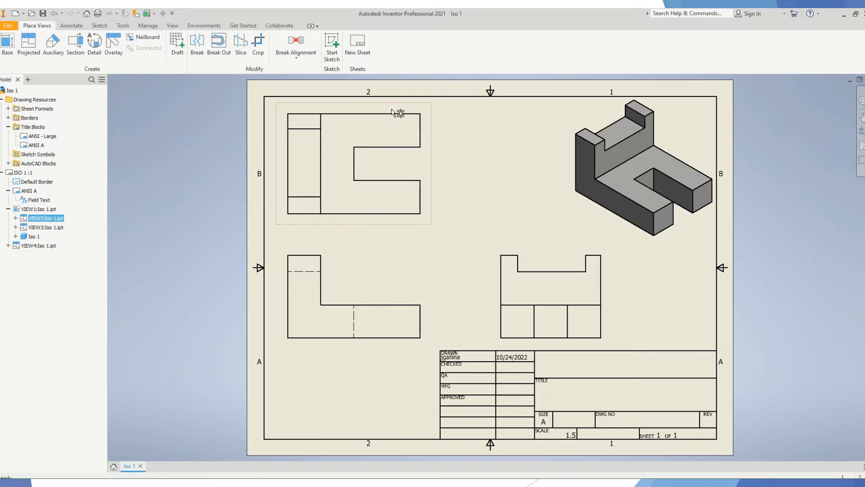
pyautogui.moveTo(567, 212); pyautogui.dragTo(547, 209)
pyautogui.click(809, 189)
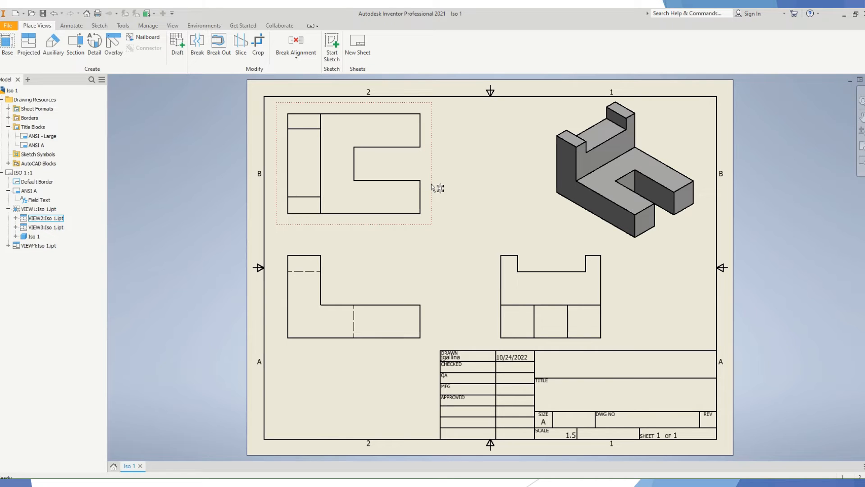
# Dimension the front view's overall length along its lower edge, placing the dimension below the view.
pyautogui.click(71, 26)
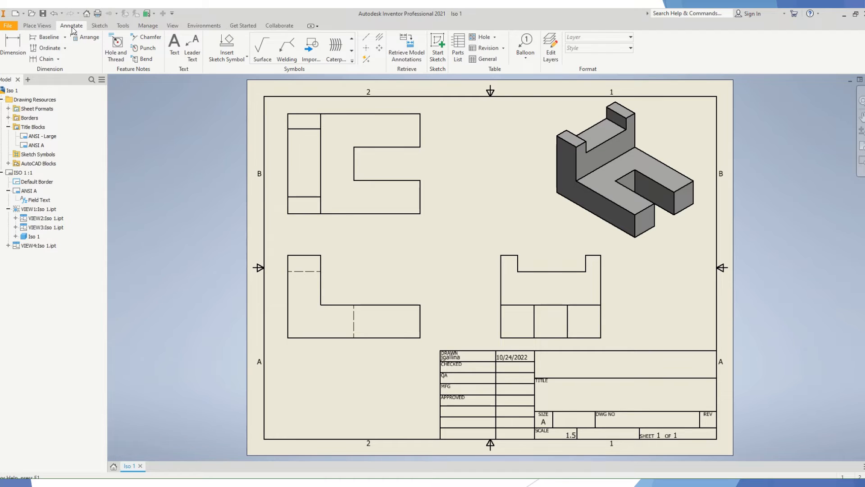
pyautogui.click(19, 52)
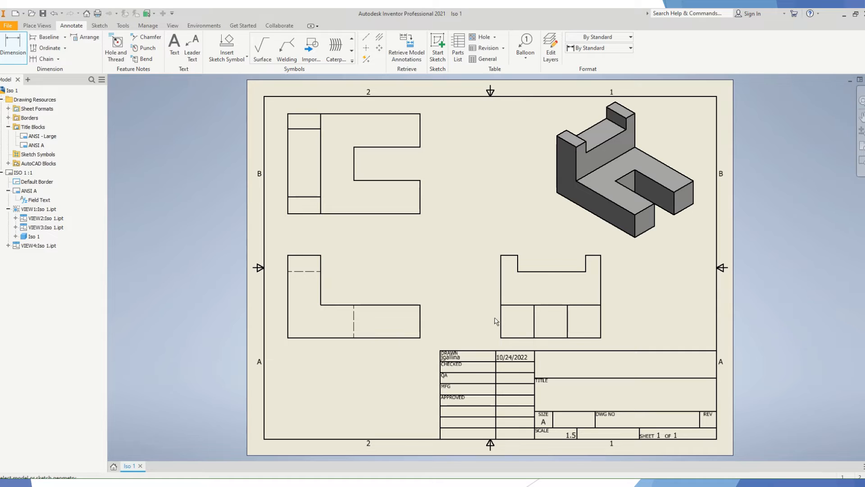
pyautogui.click(292, 338)
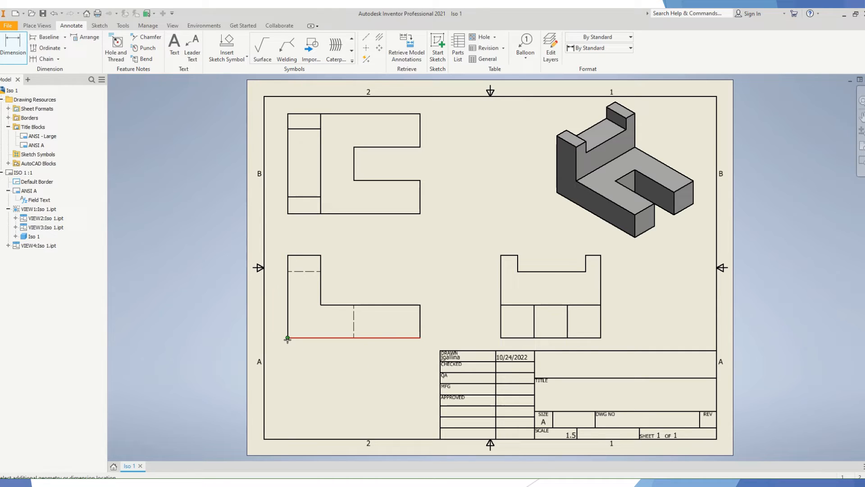
pyautogui.click(420, 337)
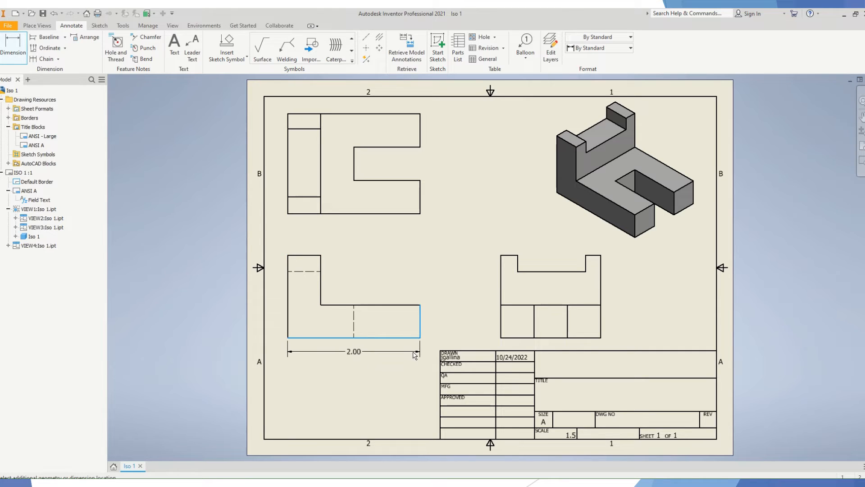
pyautogui.click(386, 351)
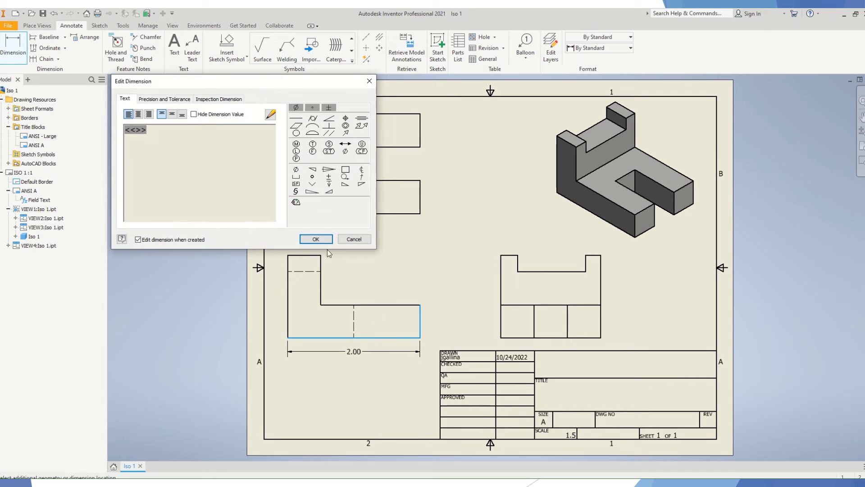
pyautogui.click(317, 240)
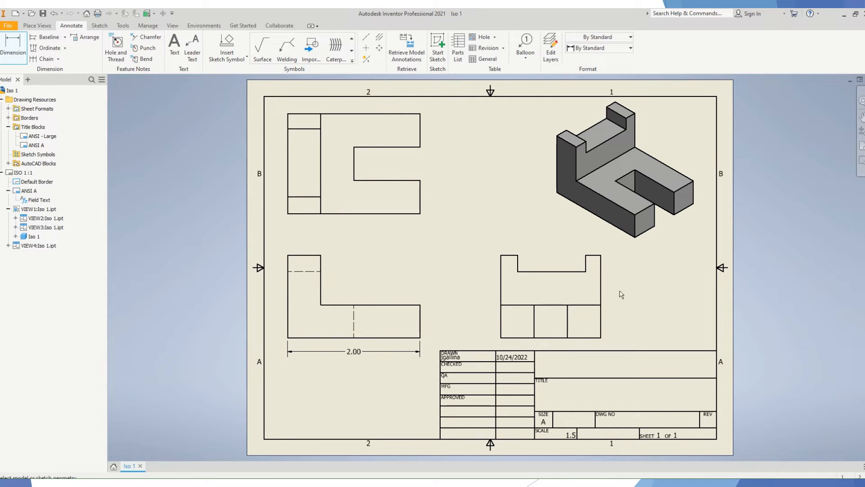
# Dimension the front view's overall height, placing the dimension to the left of the view.
pyautogui.click(294, 257)
pyautogui.click(288, 338)
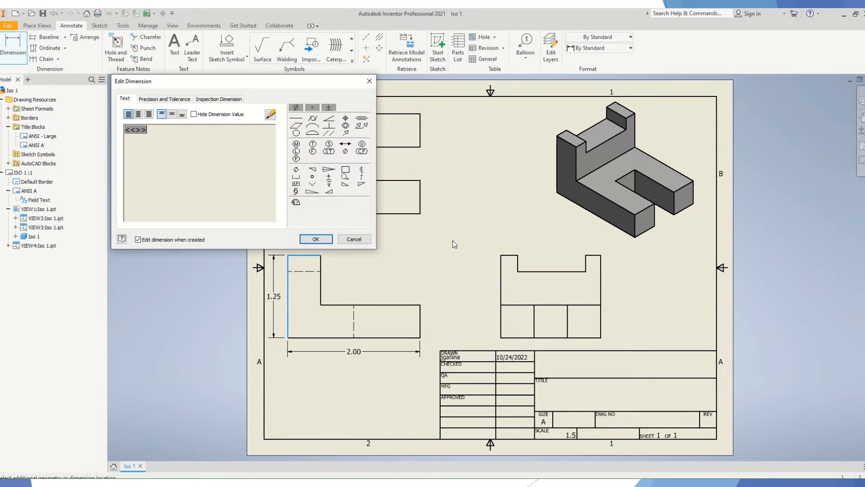
pyautogui.click(316, 239)
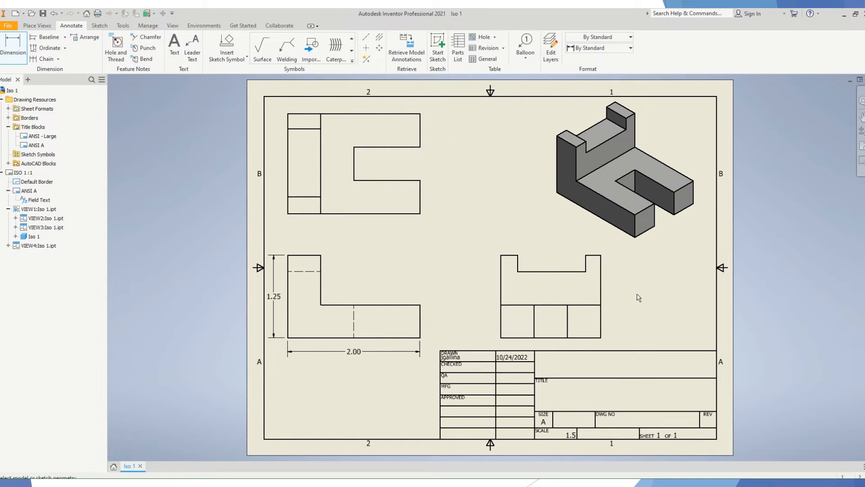
# Dimension the side view's overall width along its lower edge, placing it between the view and the title block.
pyautogui.click(513, 337)
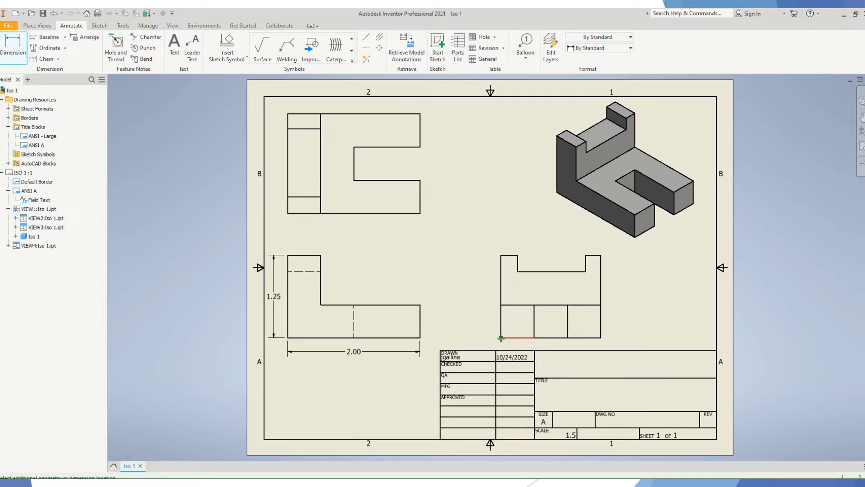
pyautogui.click(599, 338)
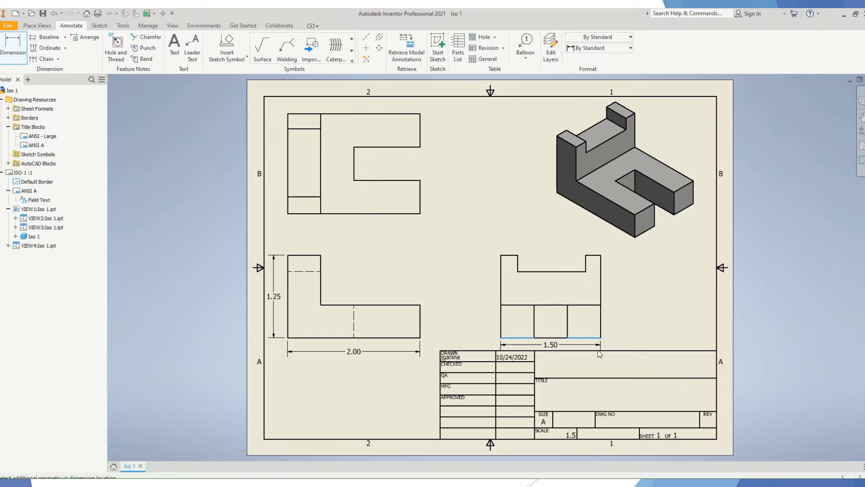
pyautogui.click(600, 354)
pyautogui.click(324, 242)
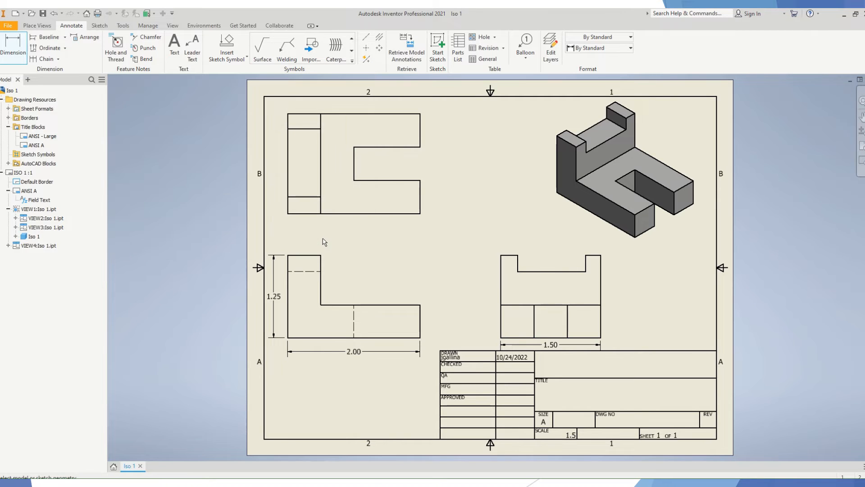
pyautogui.rightClick(323, 242)
pyautogui.click(351, 241)
# Raise the front view together with the side view, and move the side view's width dimension slightly farther below its edge.
pyautogui.click(316, 247)
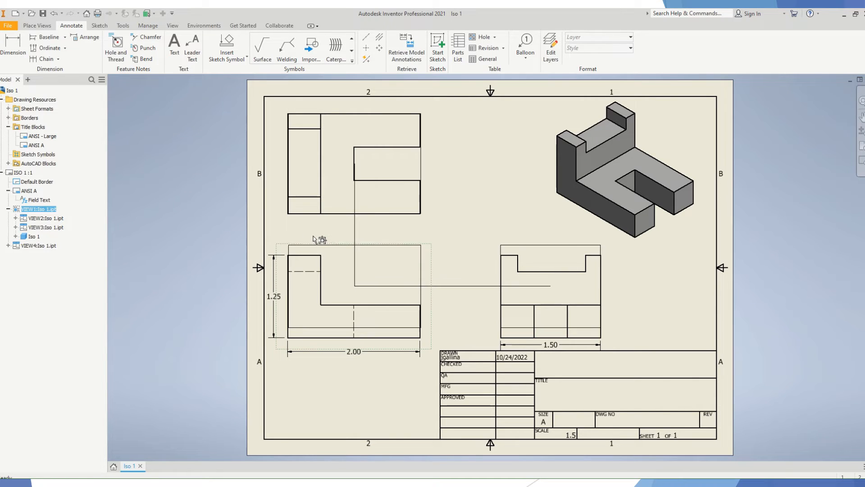
pyautogui.moveTo(313, 236); pyautogui.dragTo(314, 235)
pyautogui.click(549, 335)
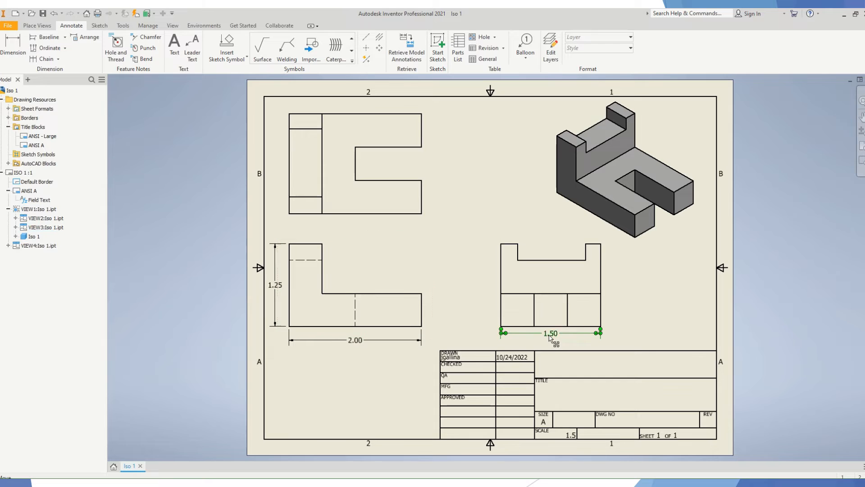
pyautogui.moveTo(550, 338); pyautogui.dragTo(550, 344)
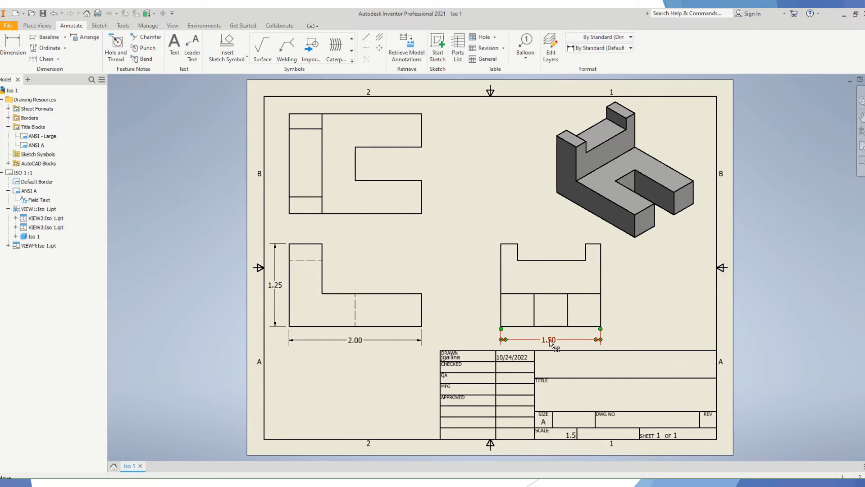
# Dimension the height of the side view's lower section, placing the dimension to the right of the view.
pyautogui.click(16, 36)
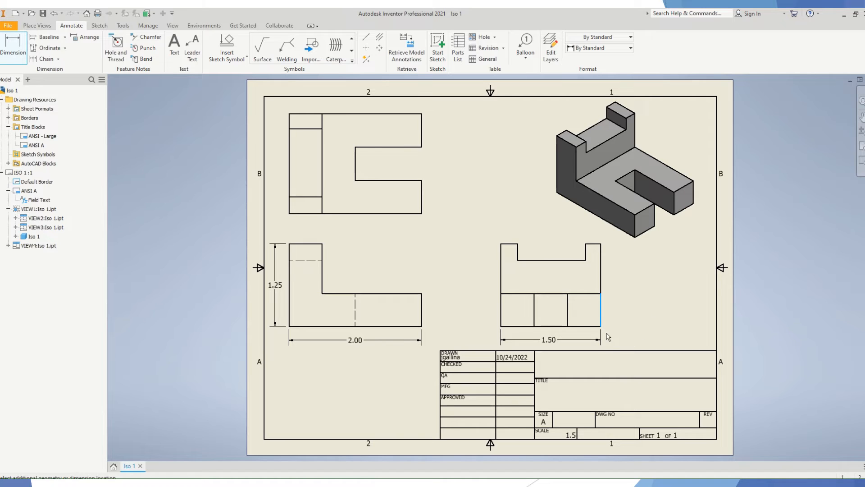
pyautogui.click(628, 326)
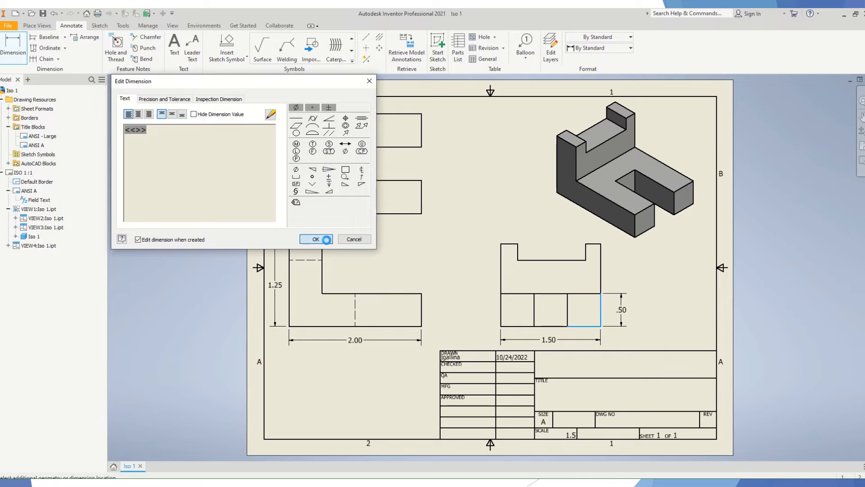
pyautogui.click(326, 240)
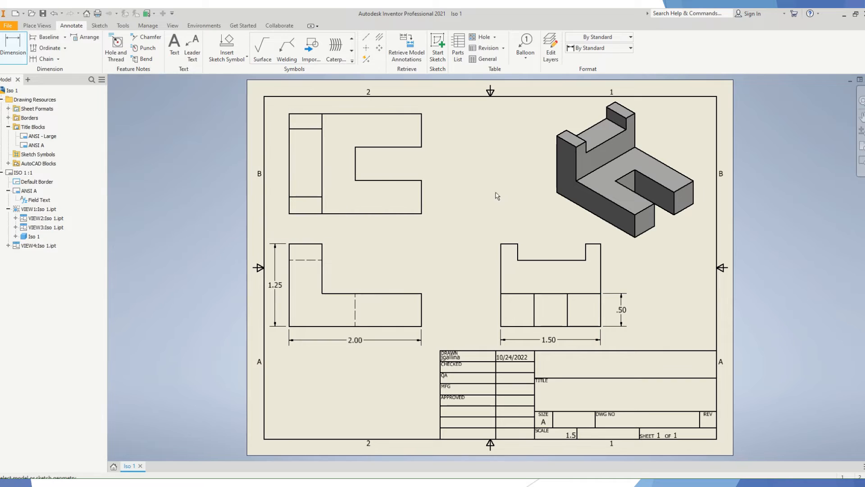
pyautogui.click(501, 245)
pyautogui.click(601, 252)
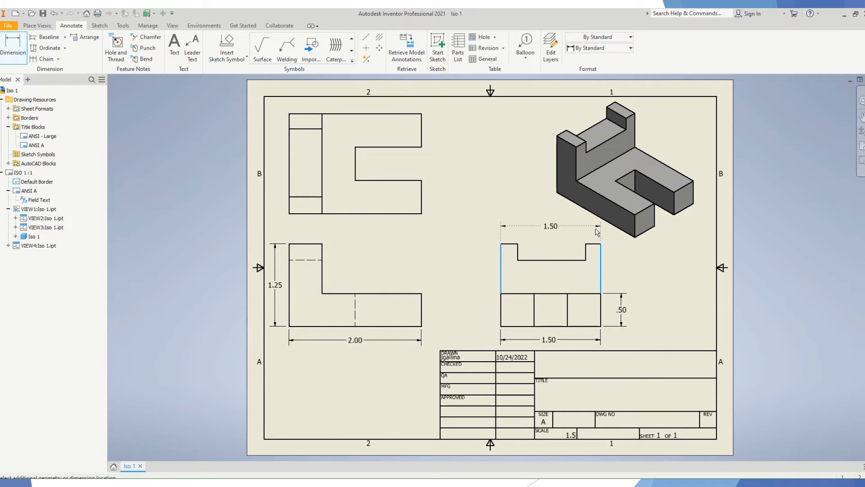
pyautogui.rightClick(595, 232)
pyautogui.click(590, 220)
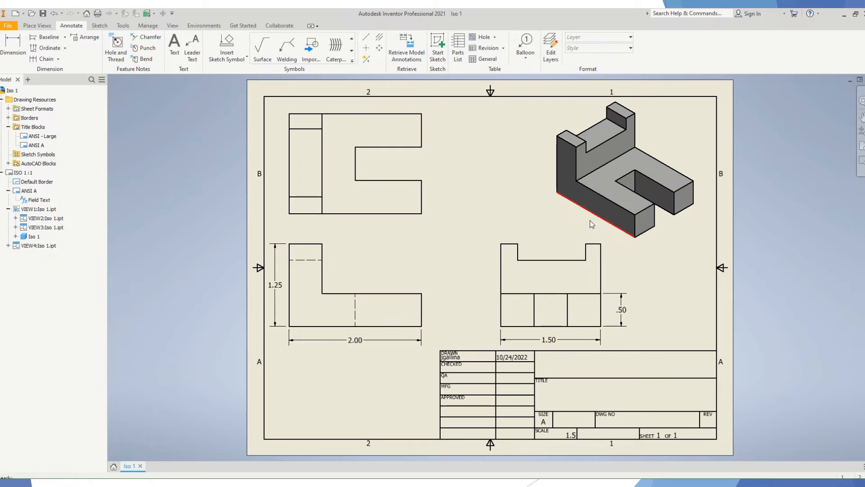
# Dimension the width of the side view's upper left prong, placing the dimension above the view.
pyautogui.click(13, 45)
pyautogui.click(500, 253)
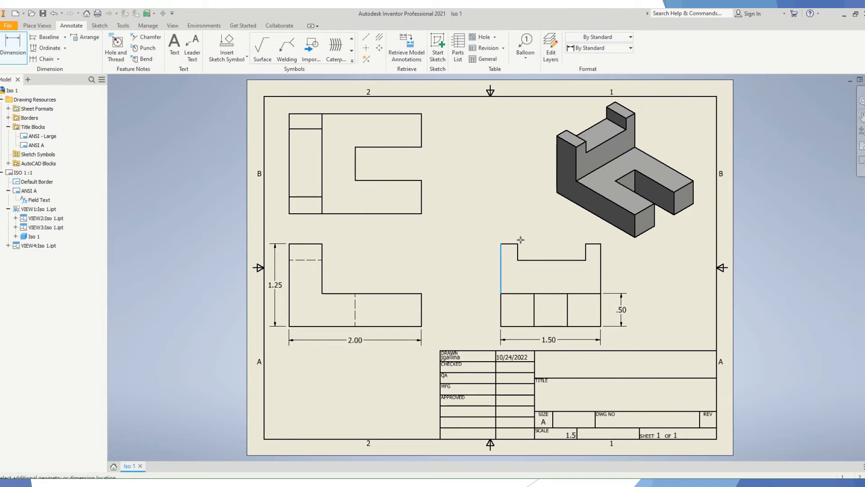
pyautogui.click(518, 244)
pyautogui.click(517, 215)
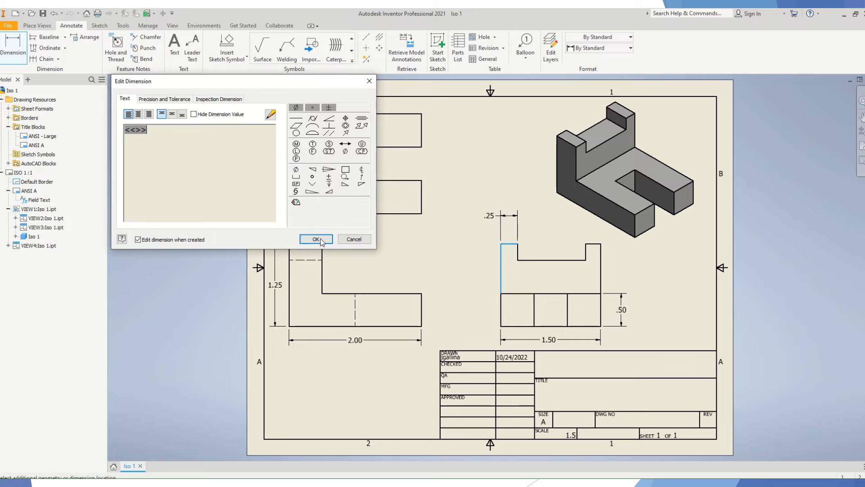
pyautogui.click(317, 240)
# Dimension the notch width between the side view's two upper prongs, adding 1.0 after the measured value in the dimension text.
pyautogui.click(508, 244)
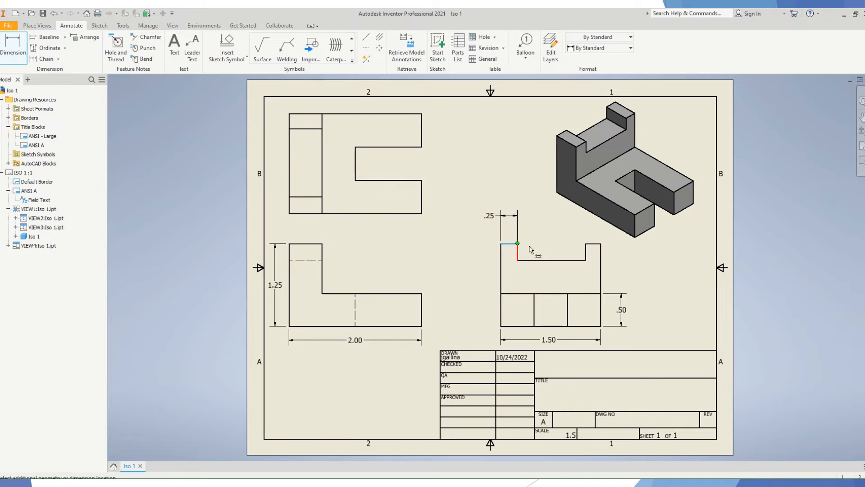
pyautogui.click(584, 245)
pyautogui.click(581, 219)
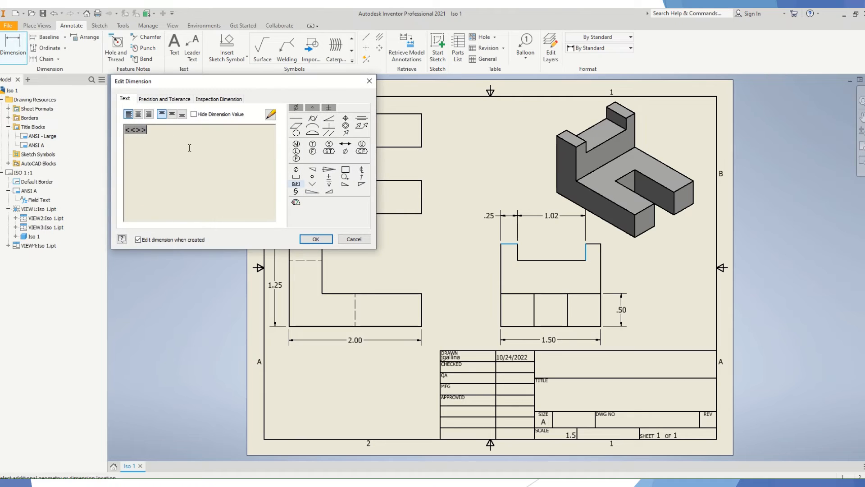
pyautogui.write('1.0')
pyautogui.click(316, 239)
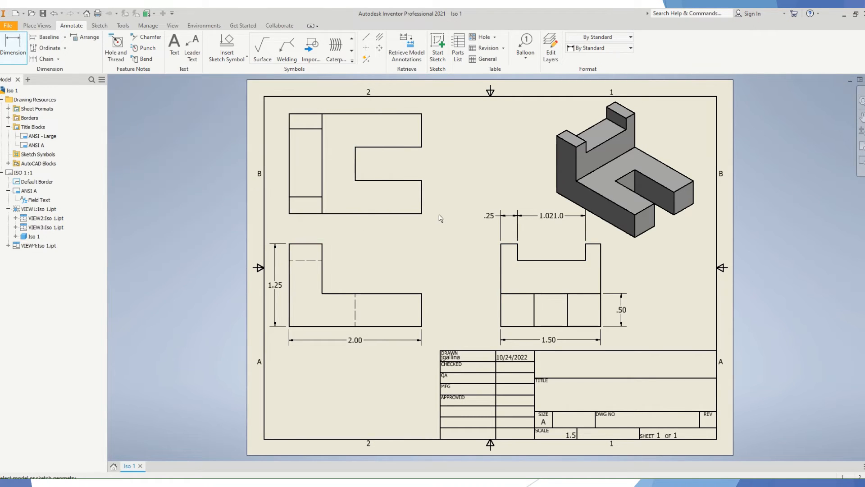
# Remove the appended 1.0 from the dimension text of the side view's upper notch width.
pyautogui.doubleClick(545, 216)
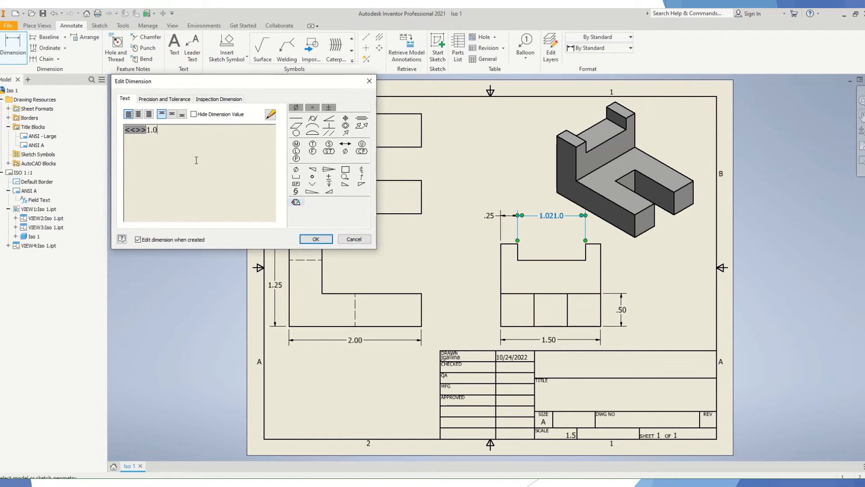
pyautogui.press('BackSpace')
pyautogui.press('BackSpace')
pyautogui.press('BackSpace')
pyautogui.press('BackSpace')
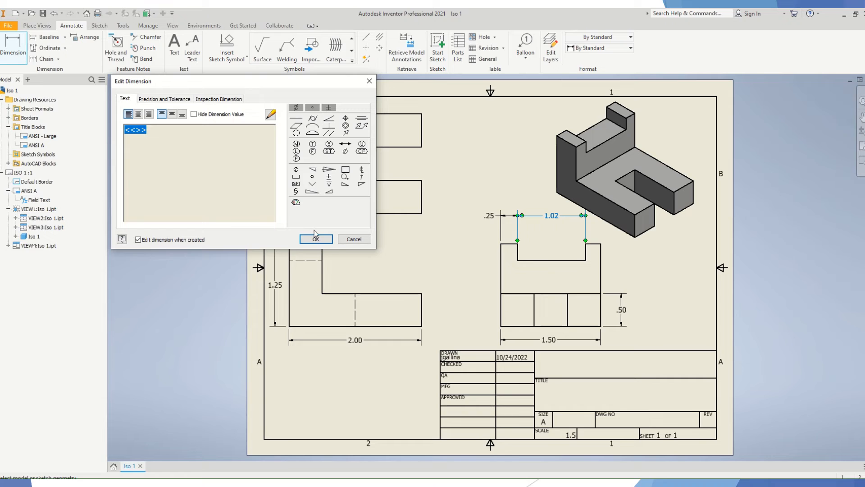
pyautogui.click(315, 238)
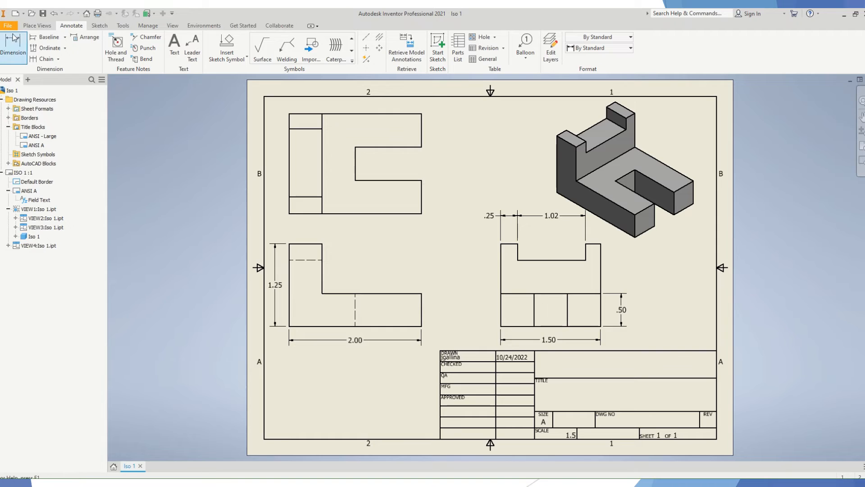
# Dimension the widths of the left and middle sections of the side view's lower block, placing both dimensions below the view.
pyautogui.click(501, 327)
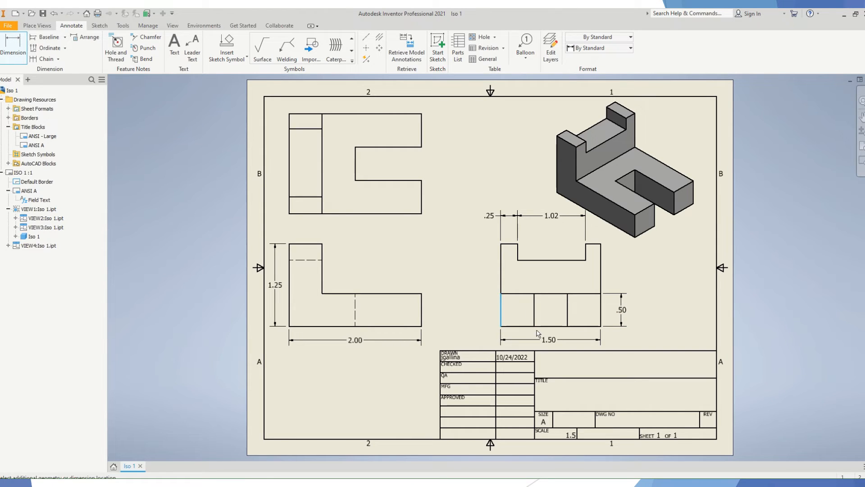
pyautogui.click(535, 323)
pyautogui.click(531, 335)
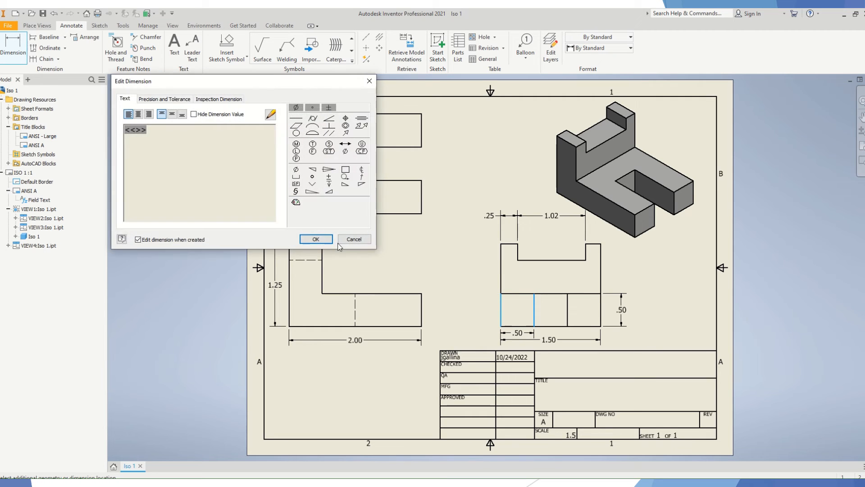
pyautogui.click(315, 240)
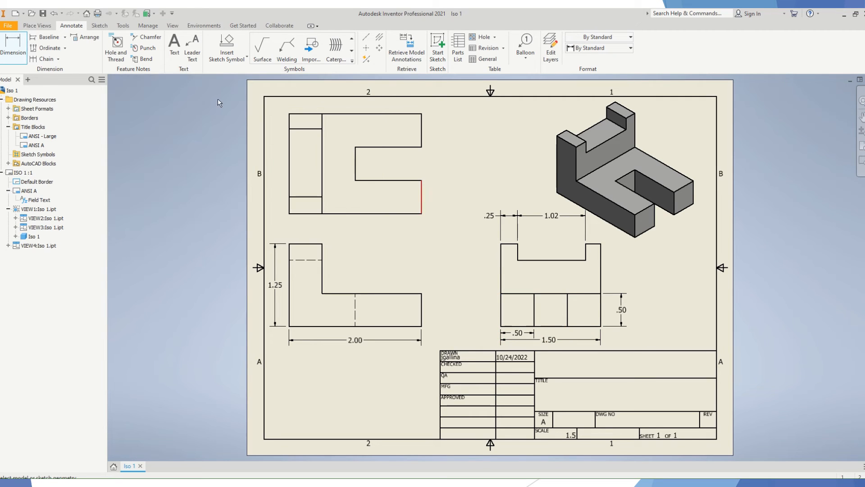
pyautogui.click(535, 315)
pyautogui.click(567, 326)
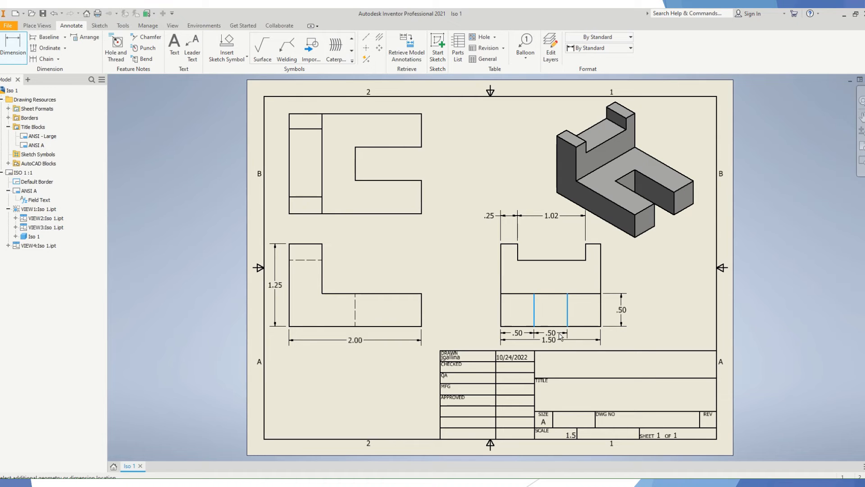
pyautogui.click(558, 342)
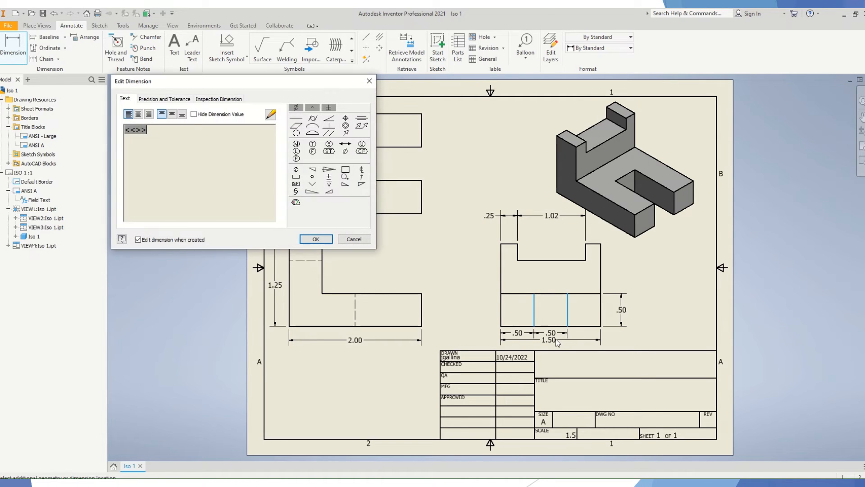
pyautogui.click(323, 241)
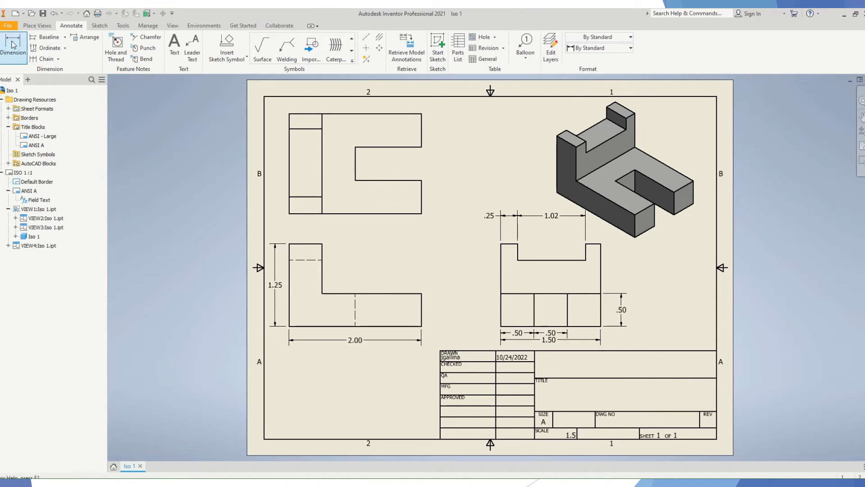
# Dimension the top view's lower arm width and the slot opening above it, aligning both dimensions to the right of the view.
pyautogui.click(421, 194)
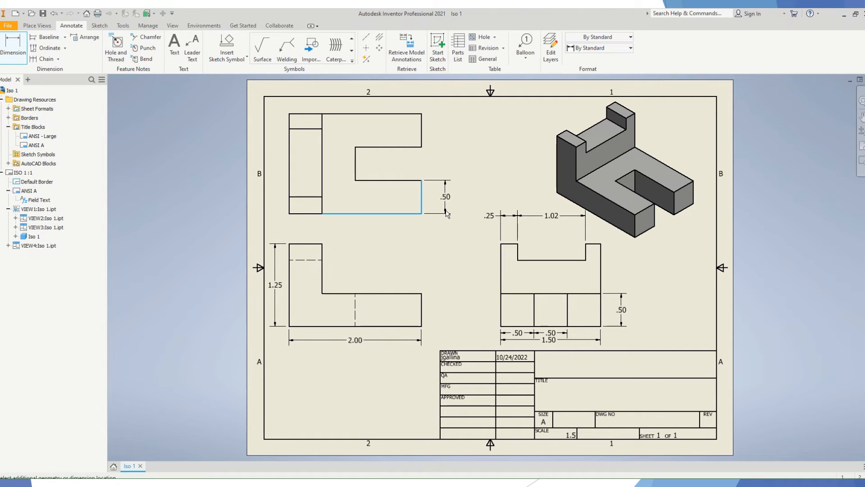
pyautogui.click(450, 195)
pyautogui.click(316, 240)
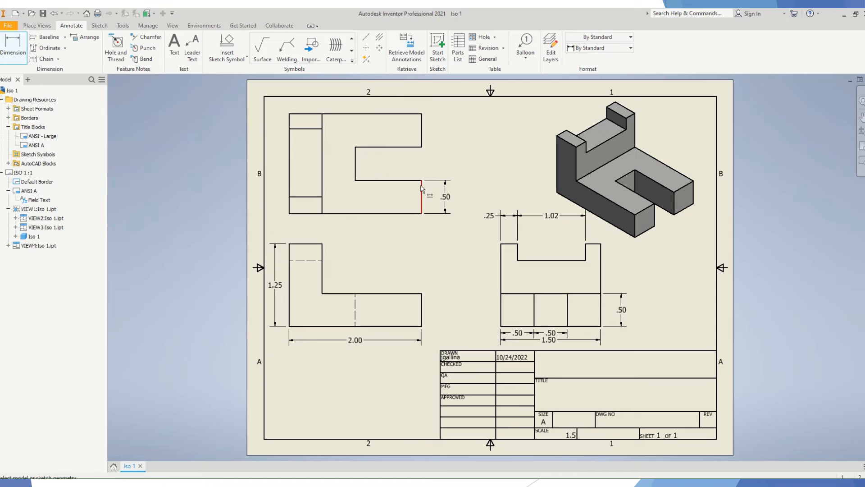
pyautogui.click(421, 148)
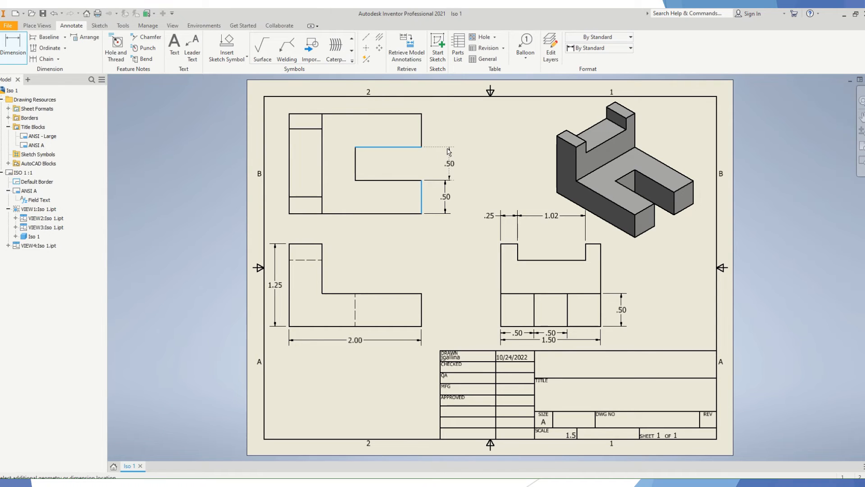
pyautogui.click(381, 148)
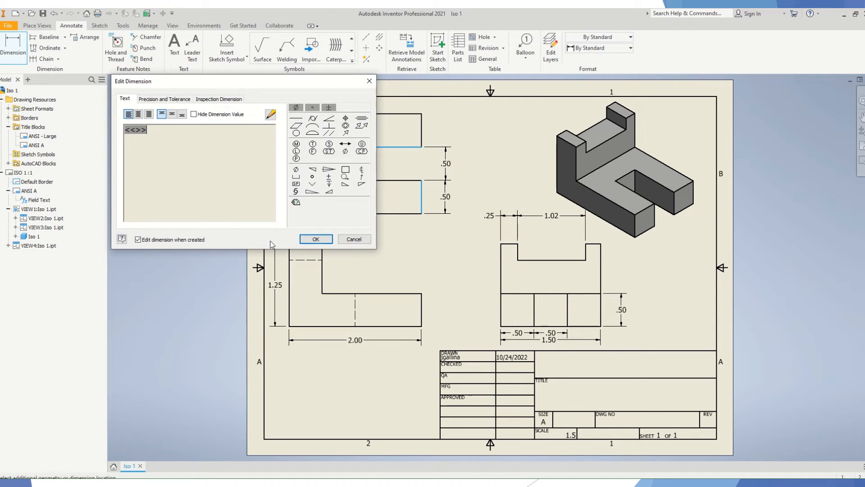
pyautogui.click(314, 239)
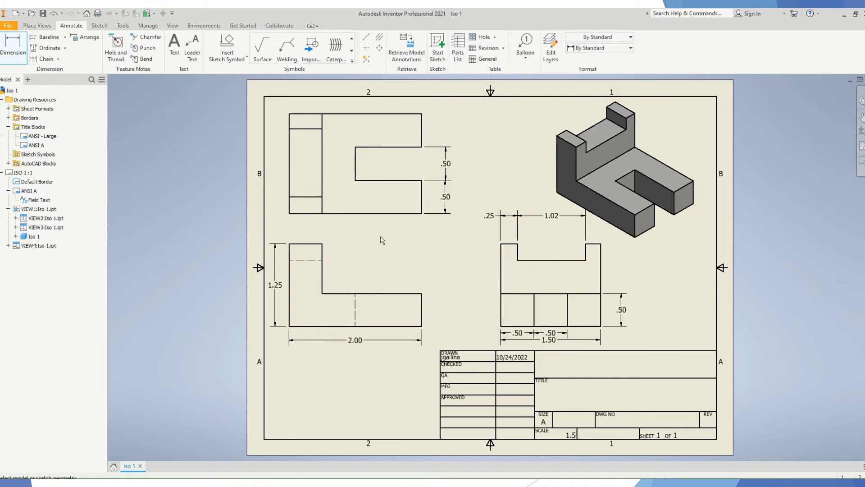
# Dimension the width of the top view's left upright section, placing the dimension above the view.
pyautogui.click(294, 113)
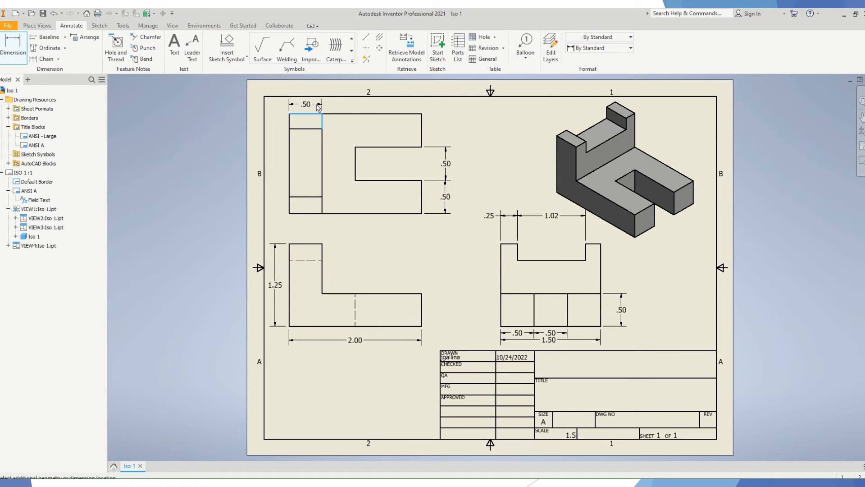
pyautogui.click(311, 105)
pyautogui.click(316, 239)
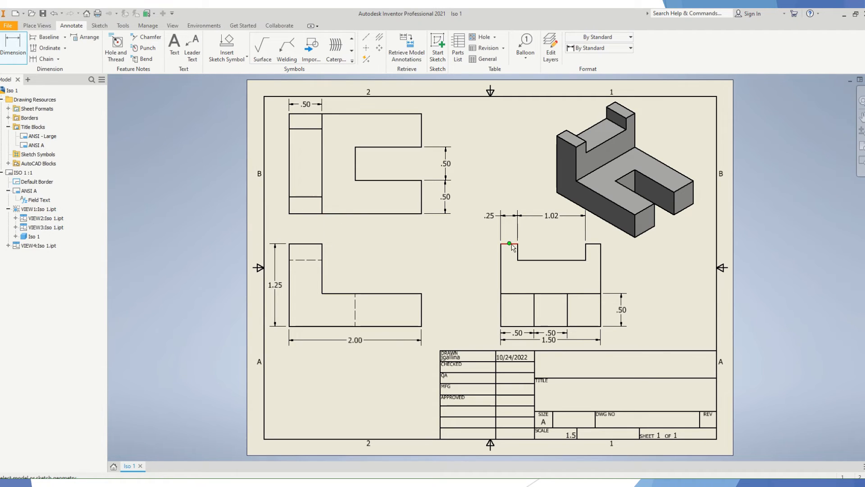
# Dimension the depth of the side view's upper notch, placing the dimension to the right of the view.
pyautogui.click(593, 246)
pyautogui.click(585, 257)
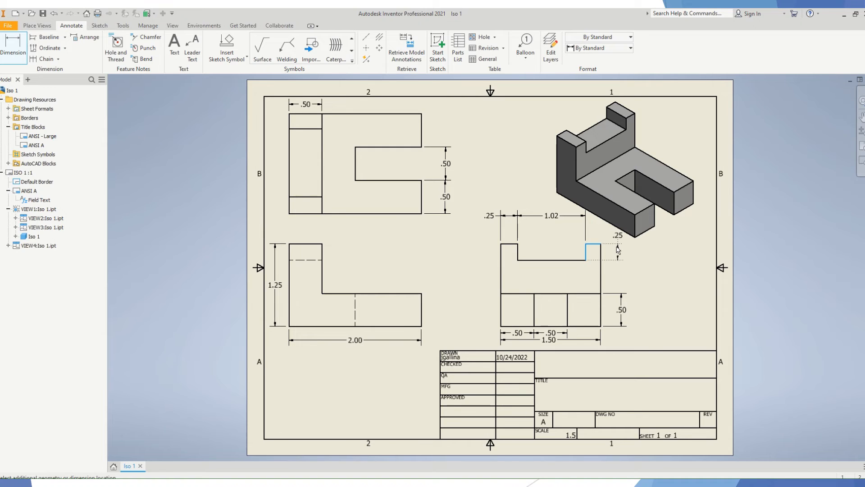
pyautogui.click(599, 251)
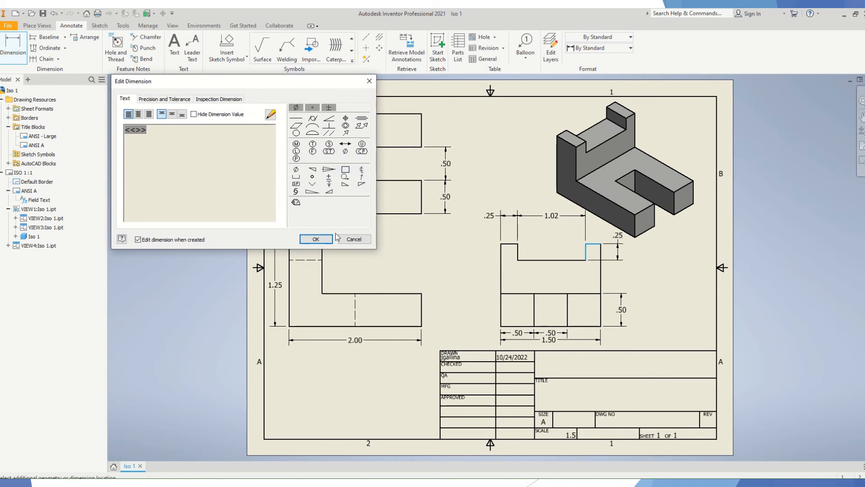
pyautogui.click(316, 238)
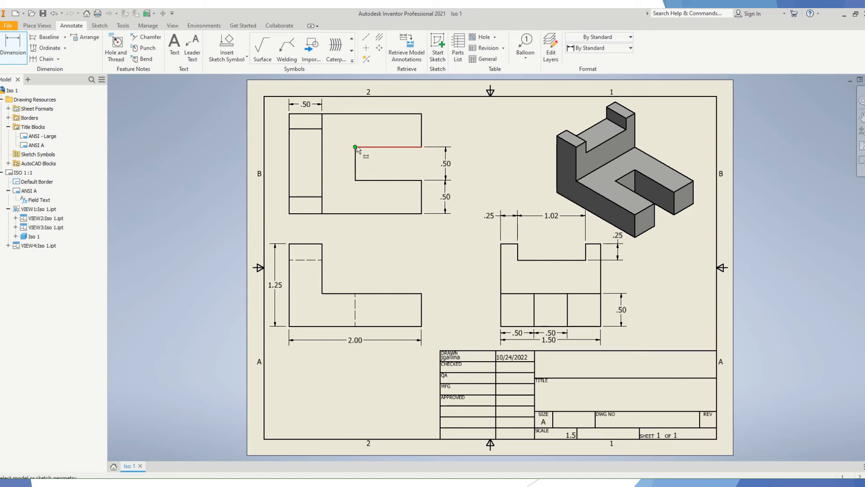
pyautogui.click(405, 148)
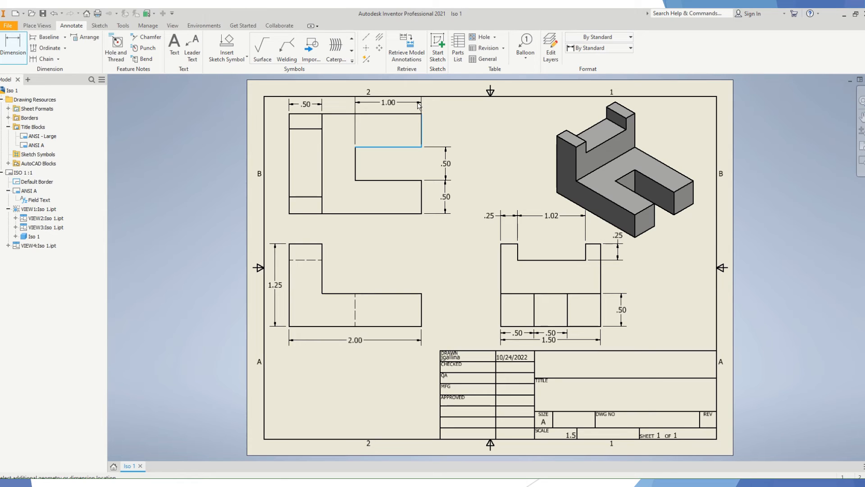
pyautogui.rightClick(418, 104)
pyautogui.click(446, 103)
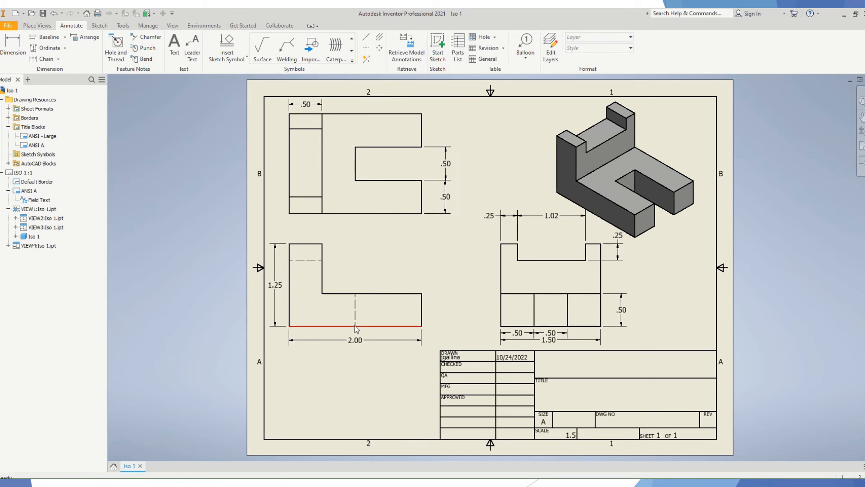
# Dimension the slot length in the front view from the vertical hidden line to the right edge, placing it above the overall width dimension.
pyautogui.press('d')
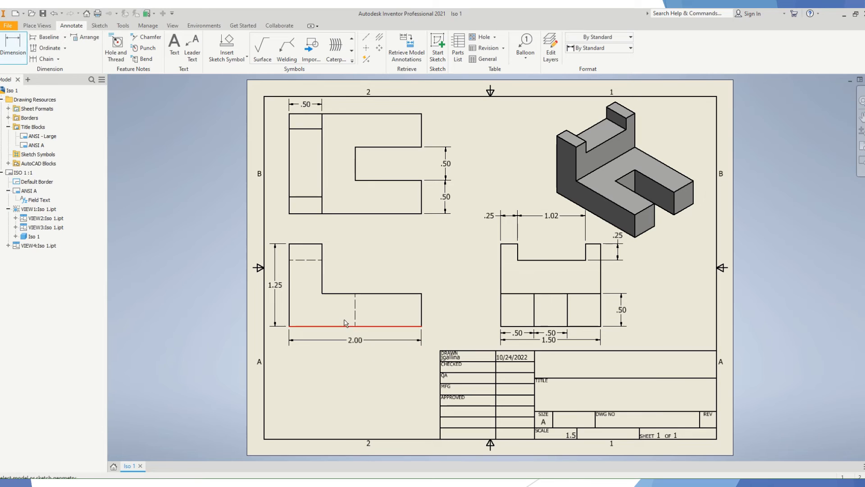
pyautogui.click(355, 325)
pyautogui.click(421, 321)
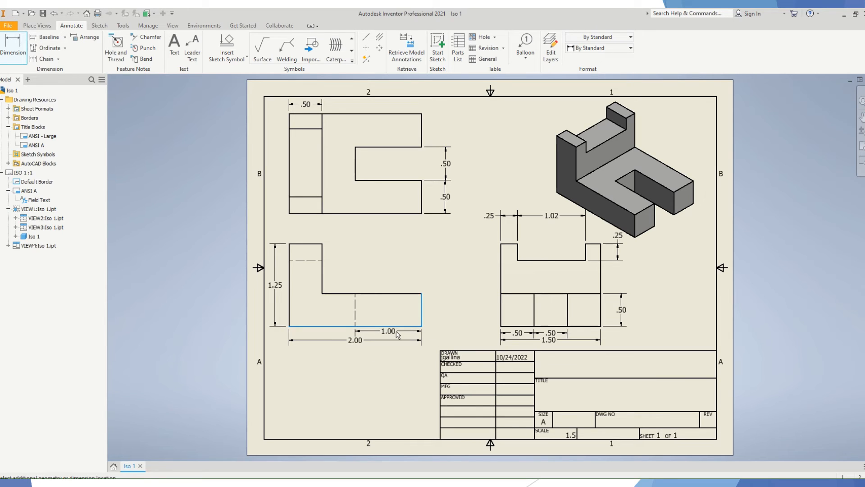
pyautogui.click(421, 402)
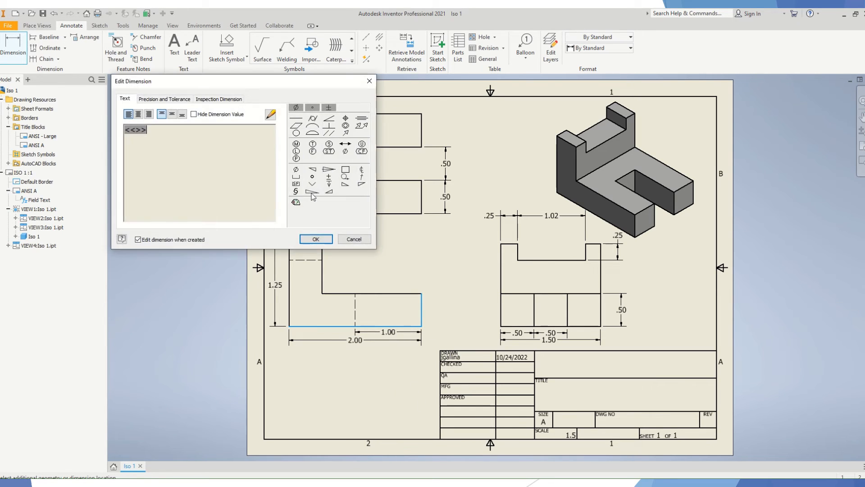
pyautogui.click(315, 242)
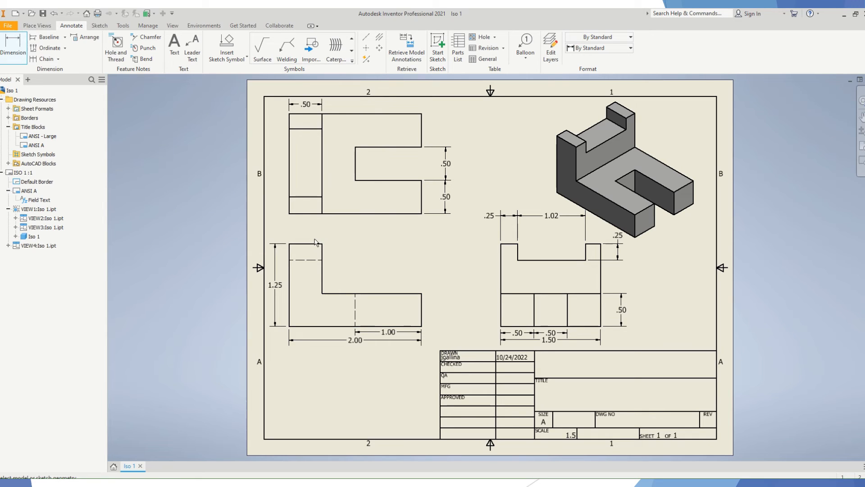
# Dimension the notch depth in the front view from the top edge to the horizontal hidden line, placing it left of the view.
pyautogui.click(289, 244)
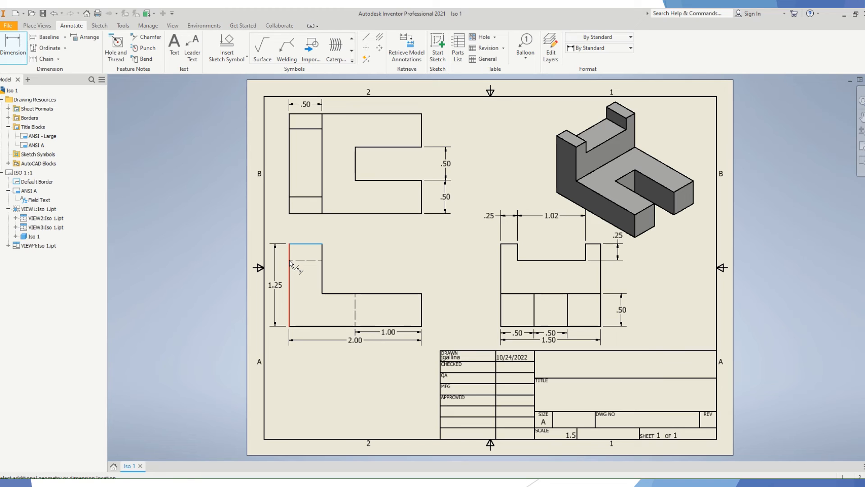
pyautogui.click(296, 260)
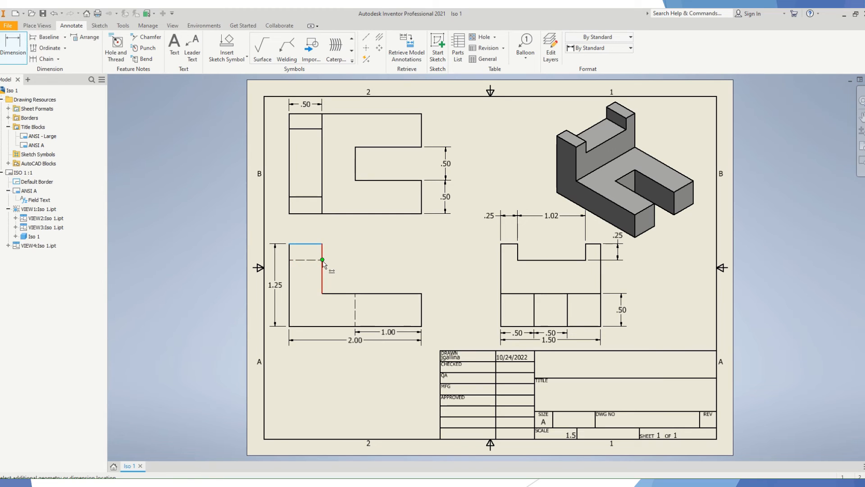
pyautogui.click(283, 257)
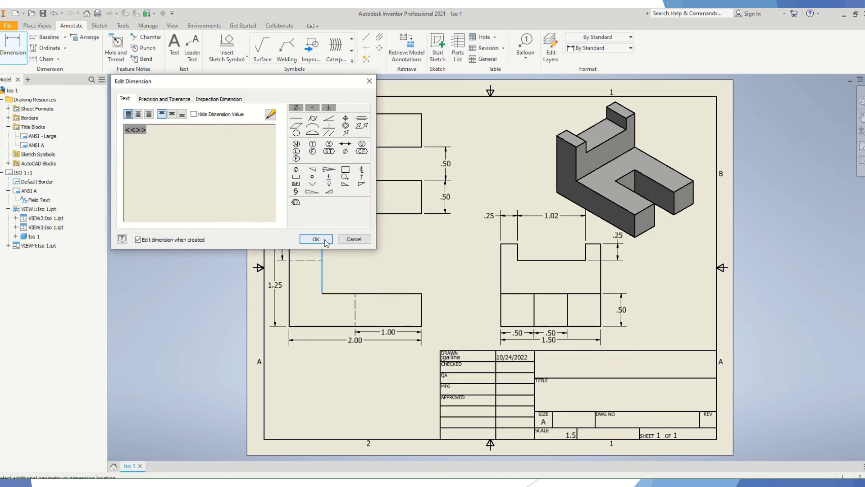
pyautogui.click(316, 239)
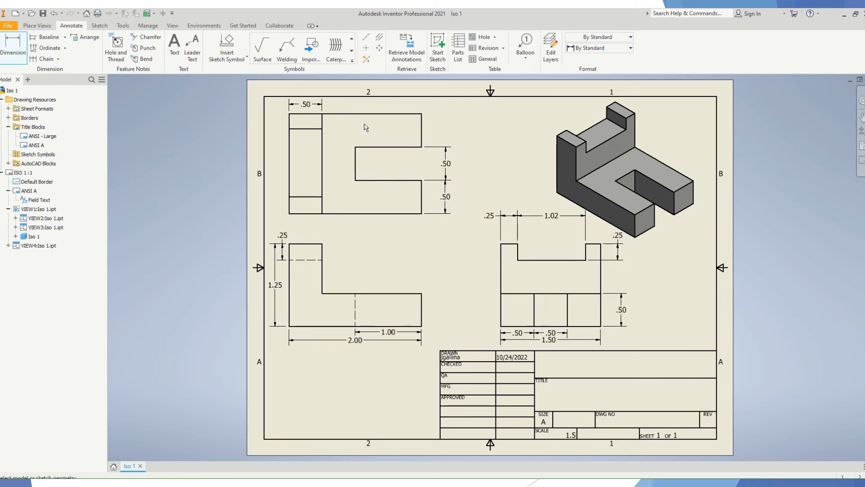
# Leave the Dimension command and move the isometric view slightly to the right and up, away from the side view's dimensions.
pyautogui.click(13, 45)
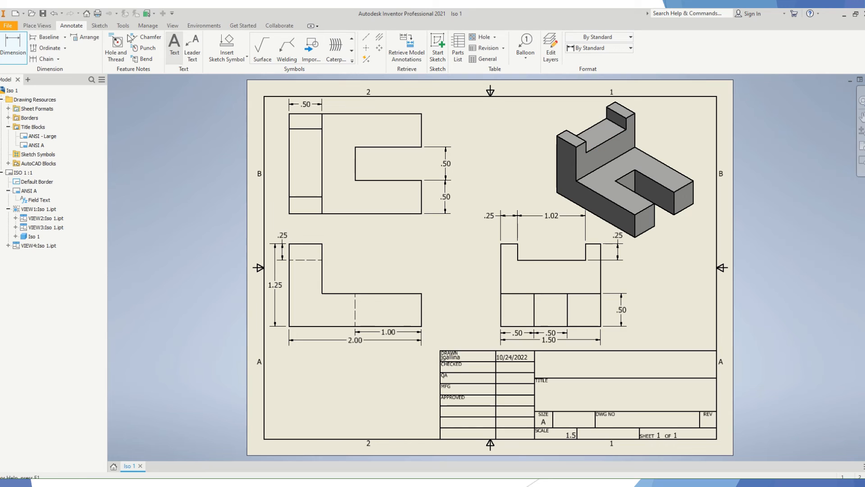
pyautogui.press('Escape')
pyautogui.click(681, 129)
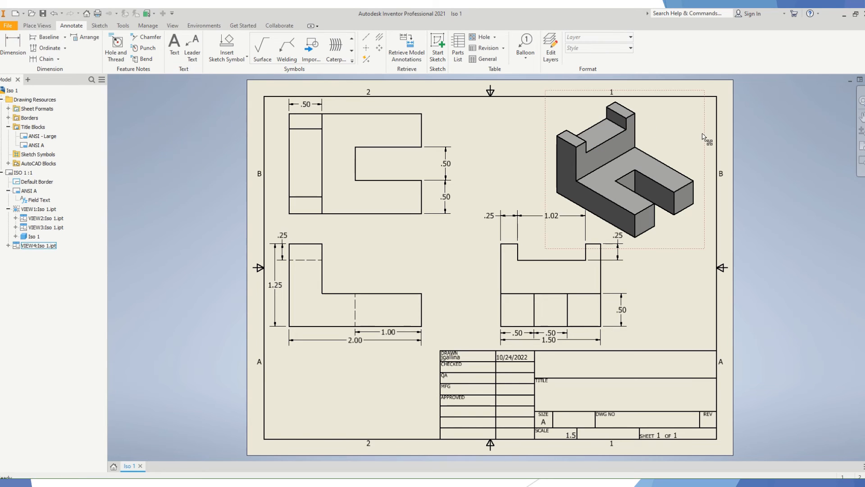
pyautogui.moveTo(706, 133); pyautogui.dragTo(712, 132)
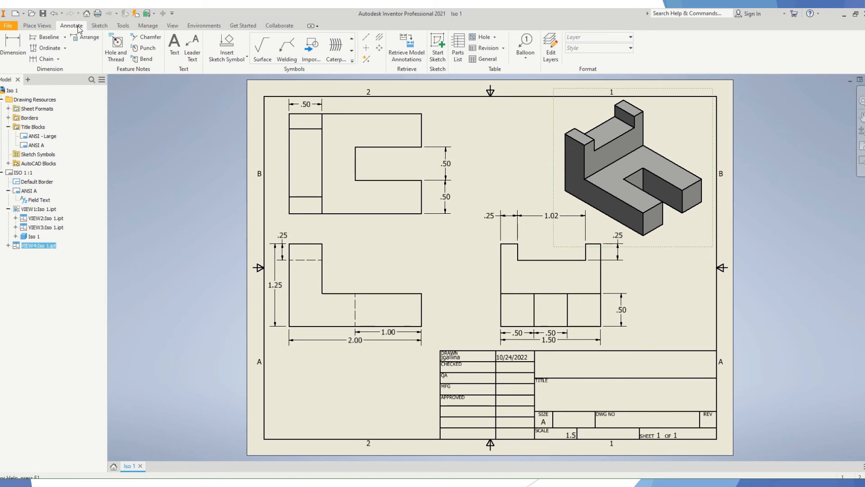
# Add the text ISO 1 at a height of 0.240 in in the title block's TITLE cell.
pyautogui.click(174, 45)
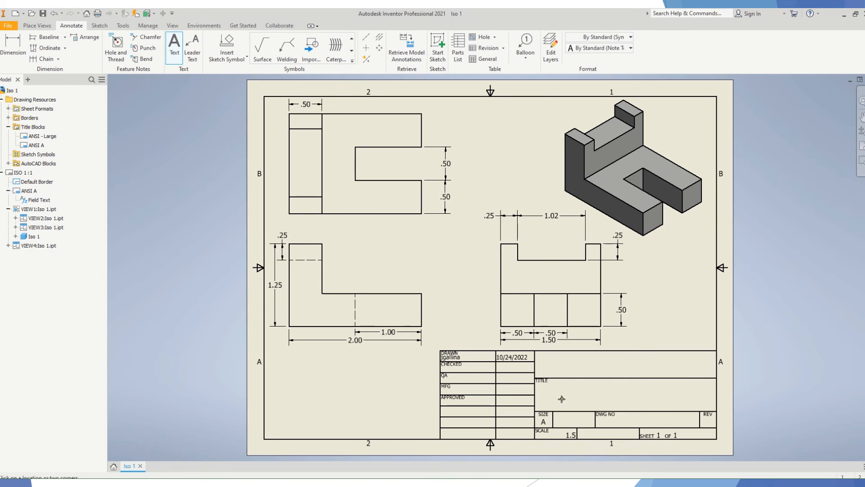
pyautogui.click(660, 395)
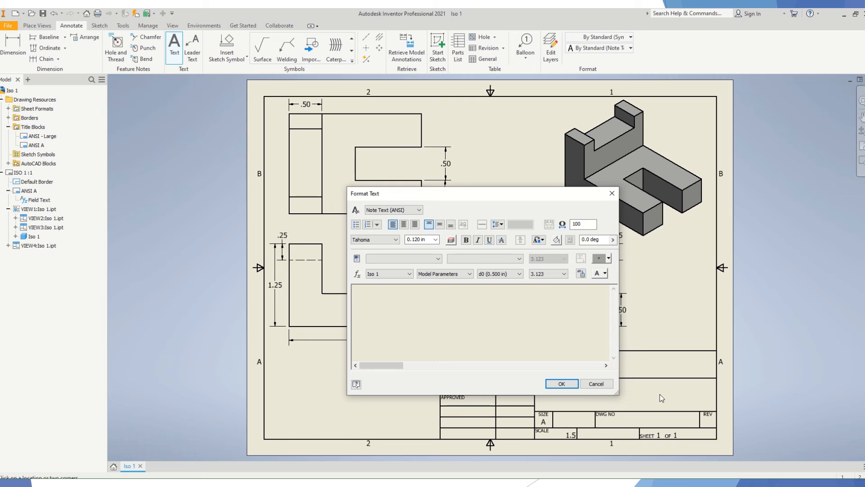
pyautogui.write('ISO 1')
pyautogui.moveTo(382, 289); pyautogui.dragTo(323, 290)
pyautogui.click(436, 239)
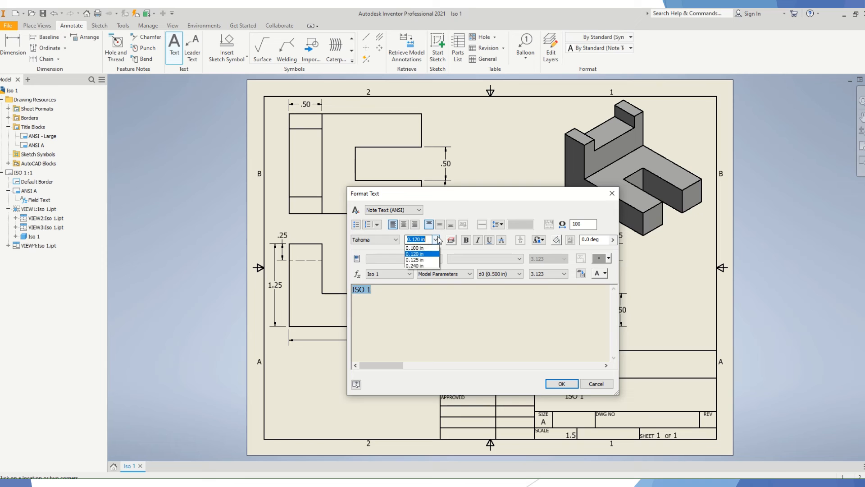
pyautogui.click(414, 266)
pyautogui.click(547, 380)
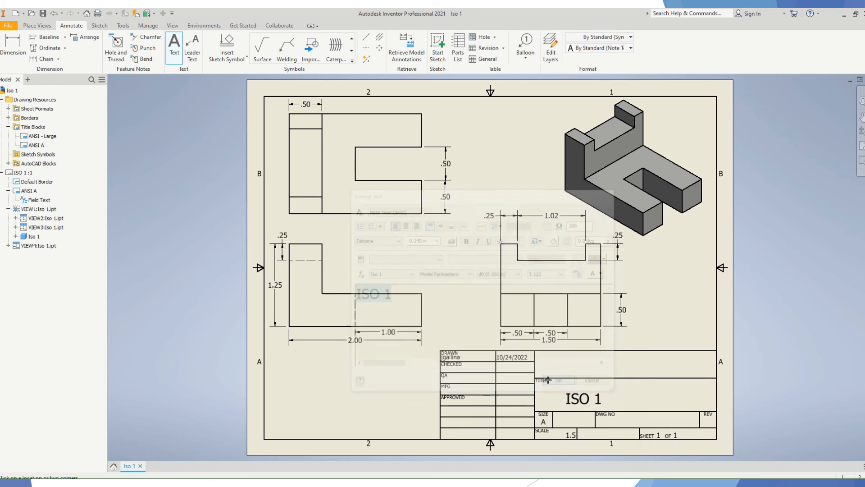
# Add a text note with the author's name followed by Spencerport Tech in the empty title block cell above TITLE.
pyautogui.click(582, 362)
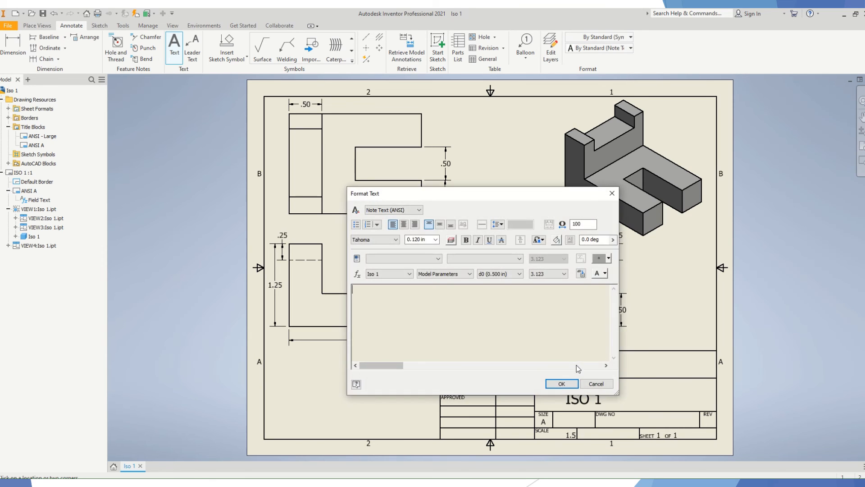
pyautogui.write('Mr. Gallina Spencer')
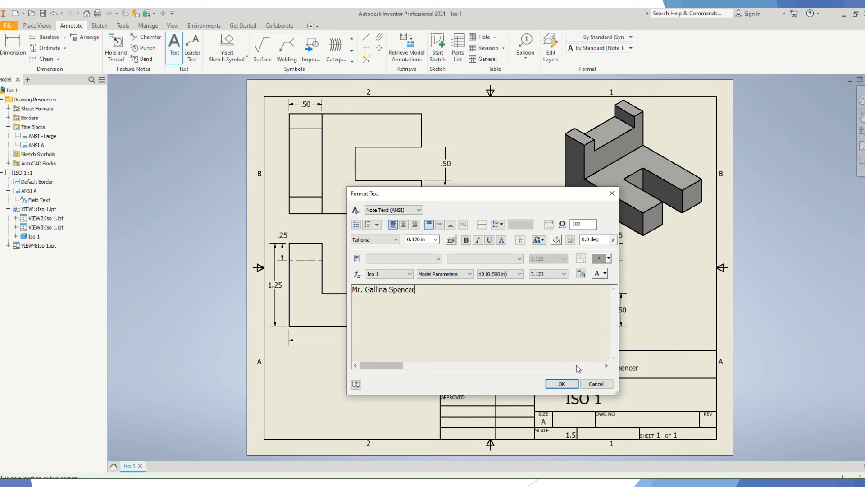
pyautogui.write('port Tech')
pyautogui.click(561, 384)
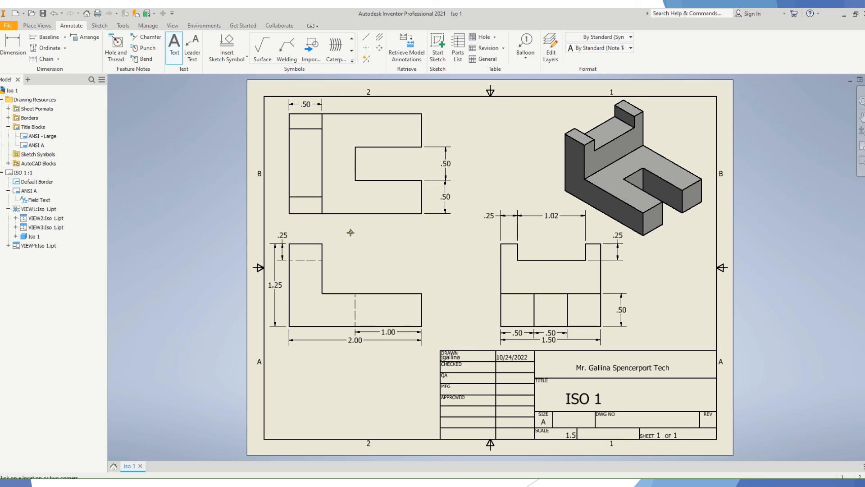
pyautogui.moveTo(485, 19)
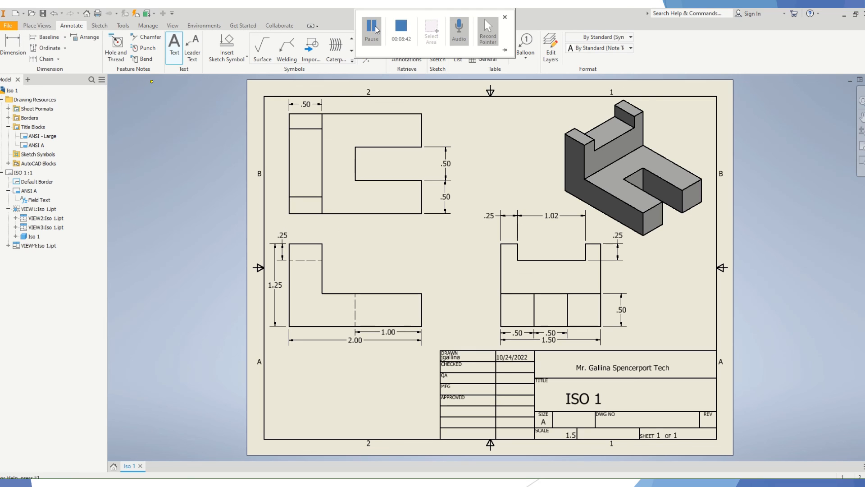